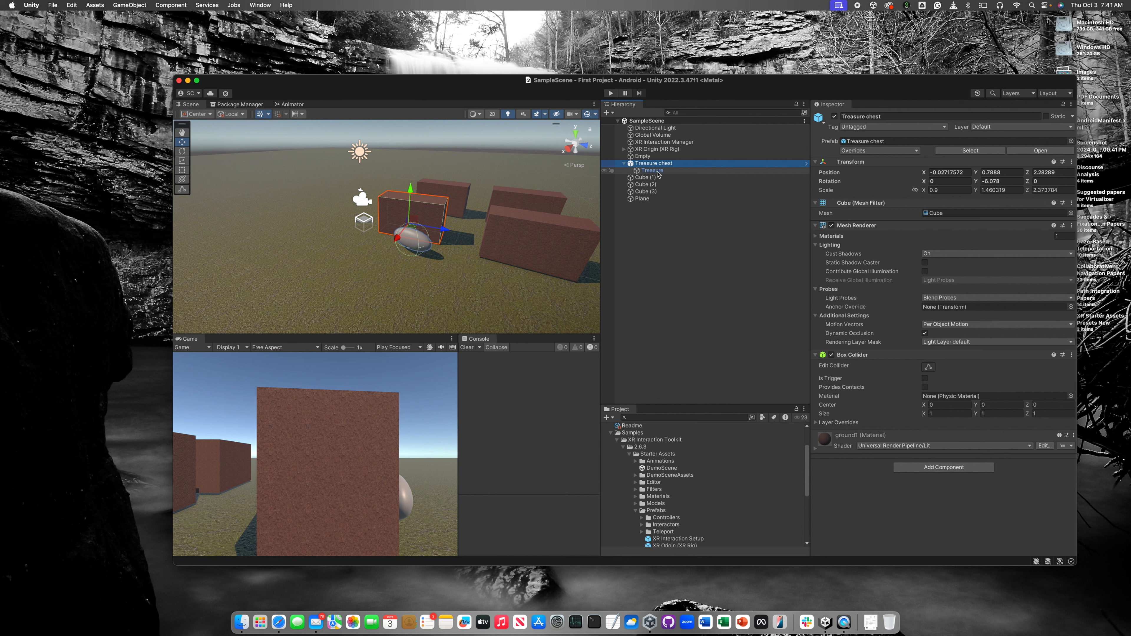
left_click(652, 172)
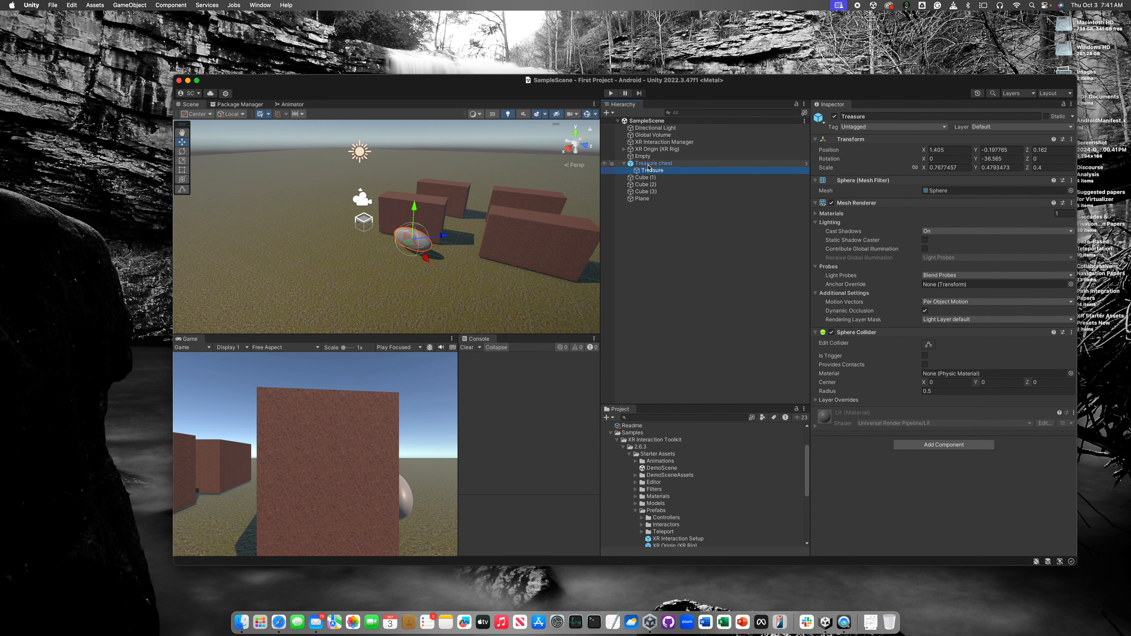
left_click(641, 165)
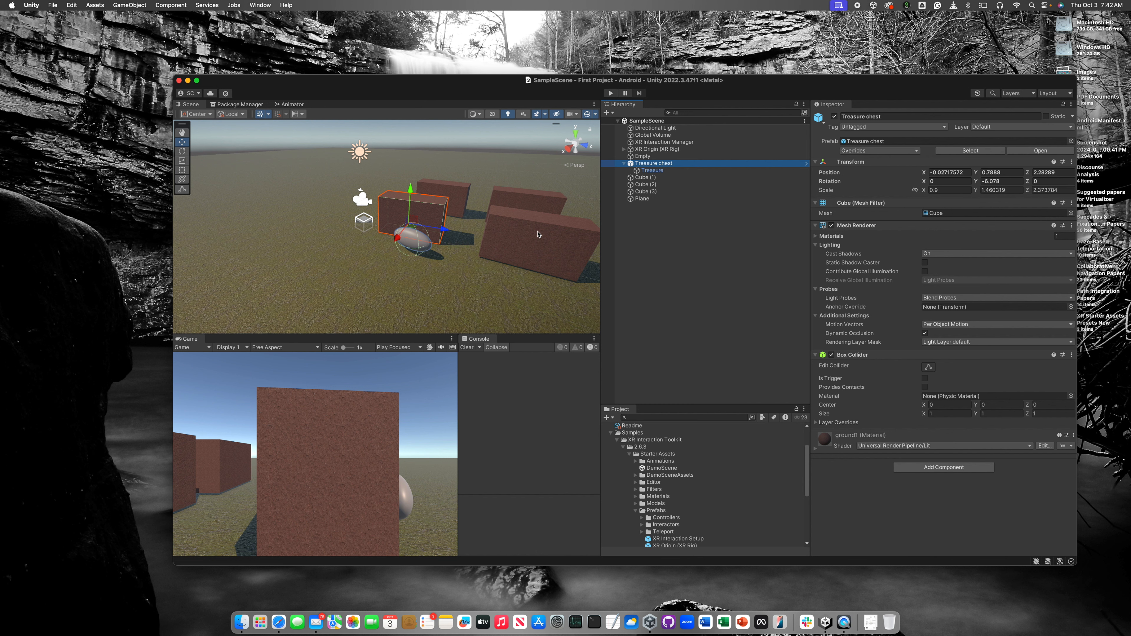
left_click(670, 243)
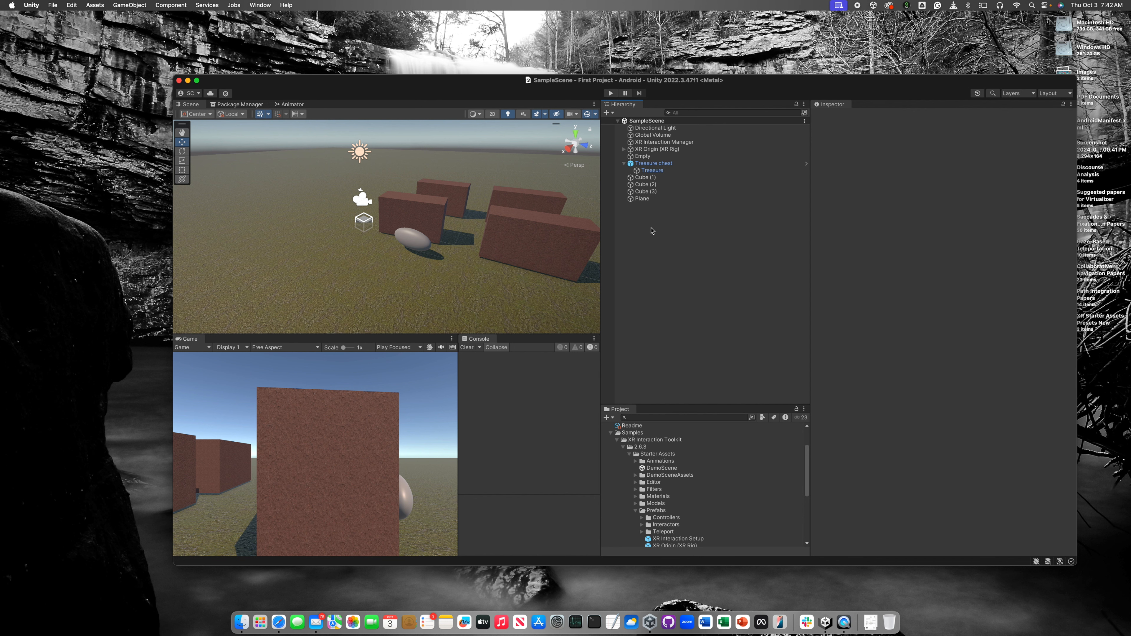
Step: Create a new 3D sphere in the scene and reset its transform
right_click(650, 225)
mouse_move(708, 374)
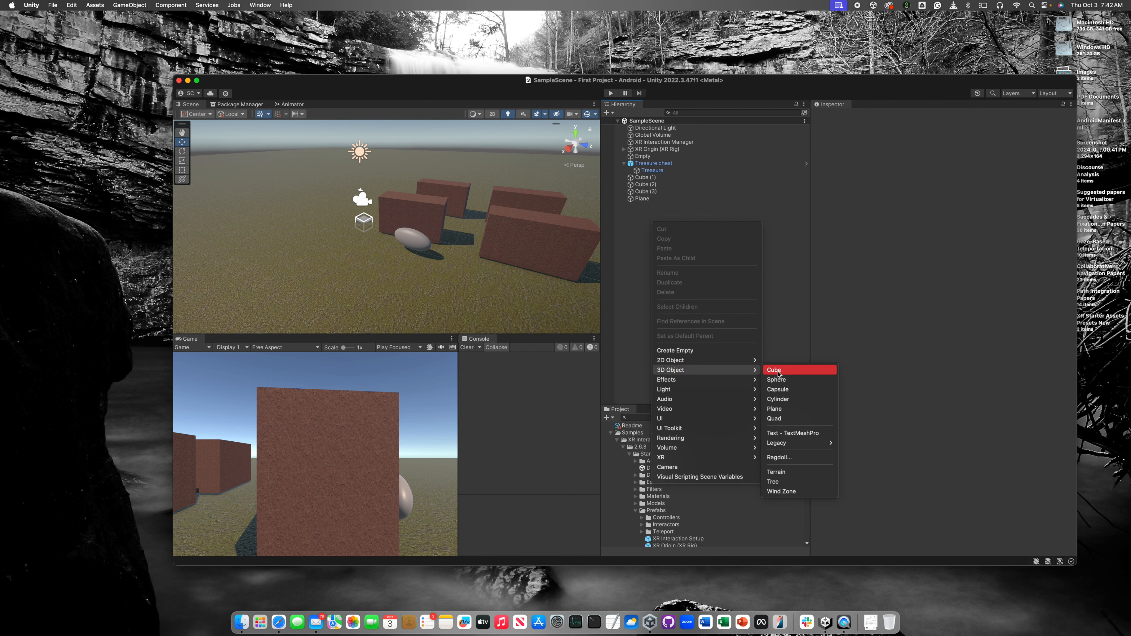
left_click(776, 380)
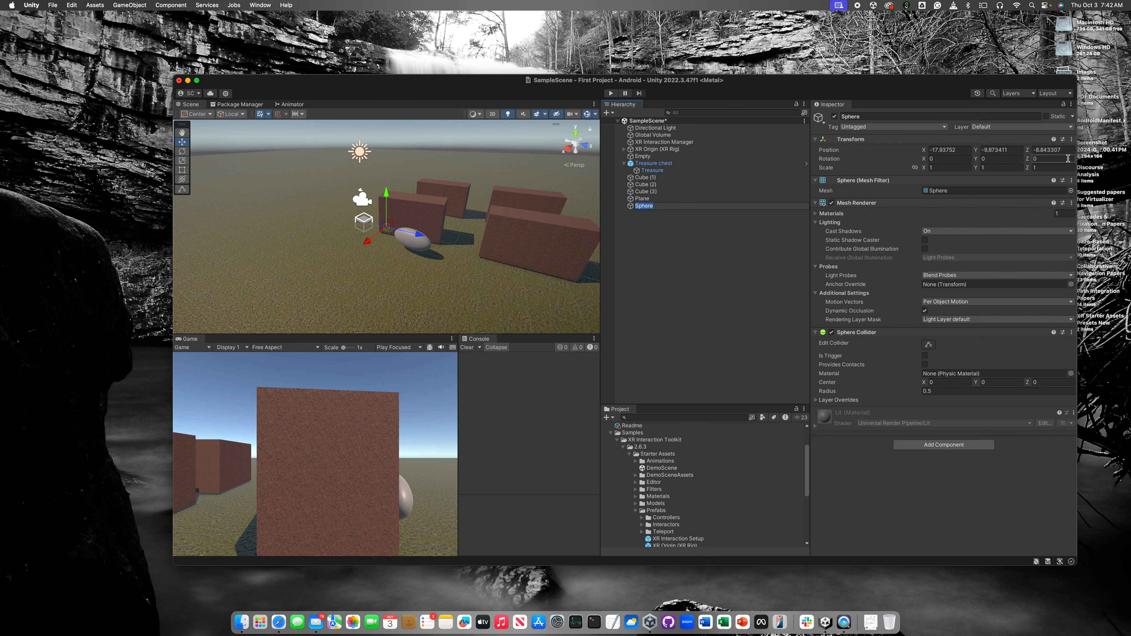
left_click(1071, 139)
left_click(1071, 157)
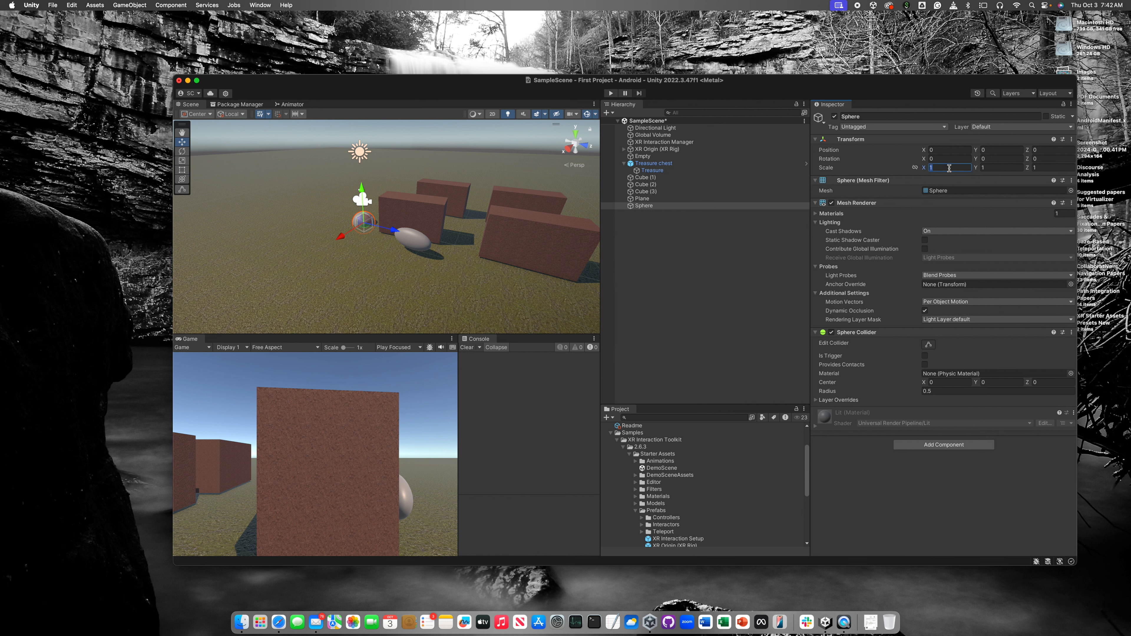
Step: Set the new sphere's scale to 0.5 on X, Y and Z
type("0.5")
key("Tab")
type("0.5")
key("Tab")
type("0.5")
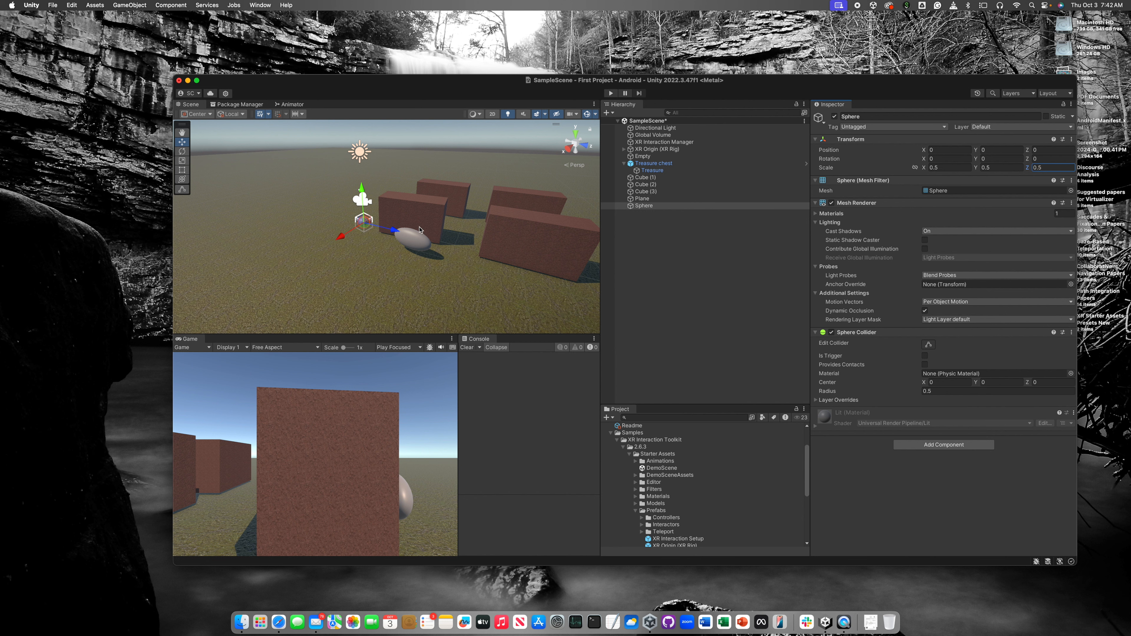
Step: Move the sphere up above the brick blocks, to about Y 2.76 and Z 3.38
left_click_drag(361, 189, 374, 136)
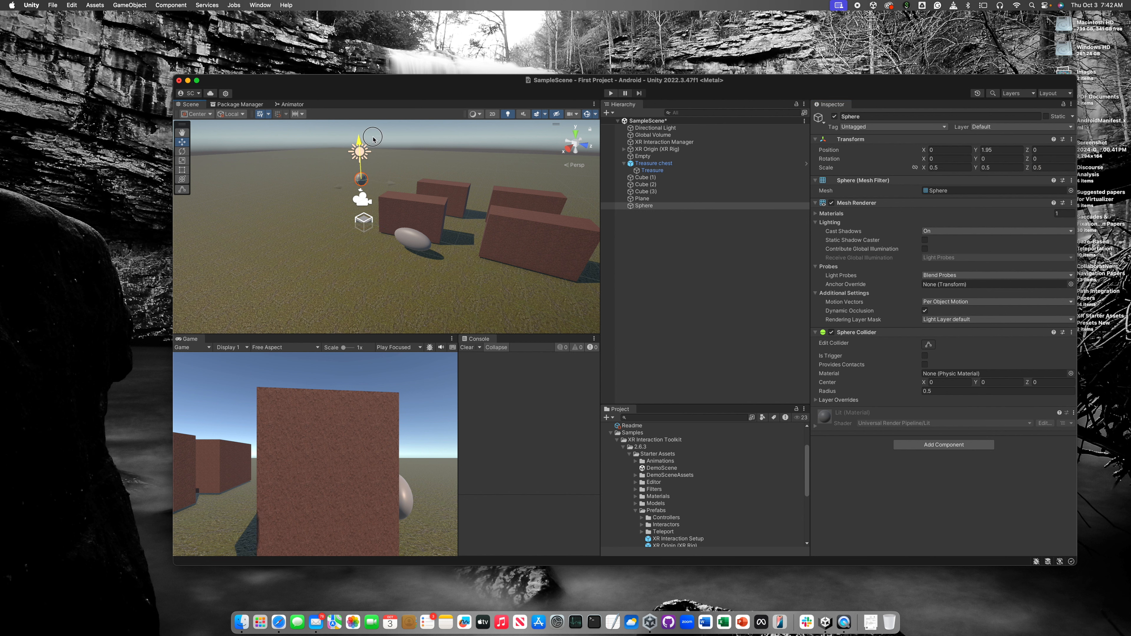
left_click_drag(383, 186, 480, 192)
left_click_drag(453, 151, 457, 125)
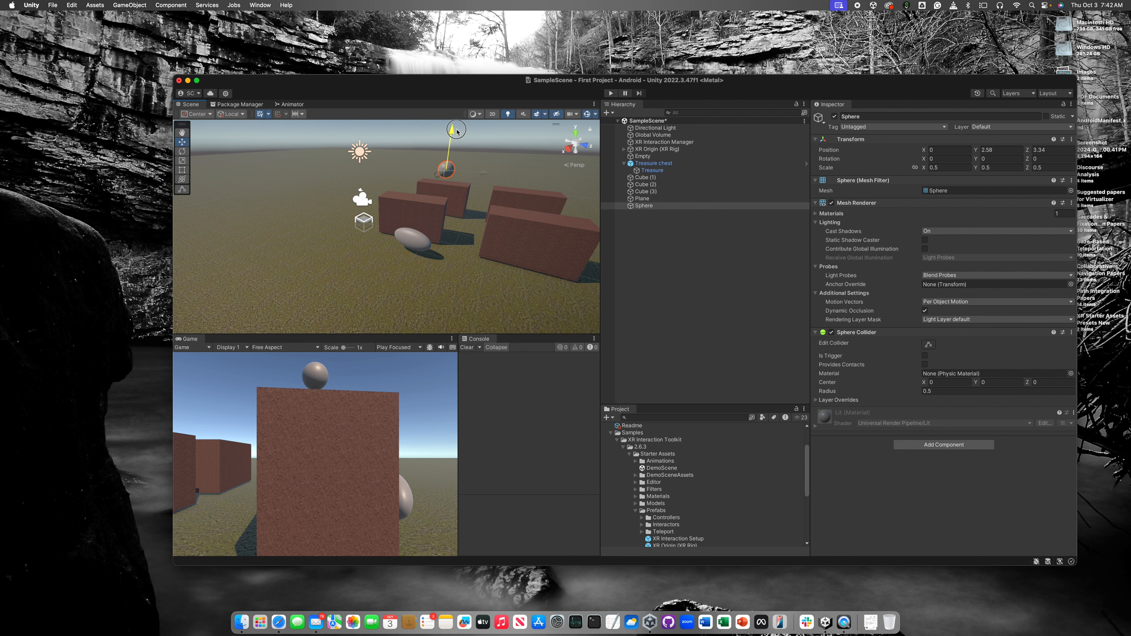
left_click(682, 306)
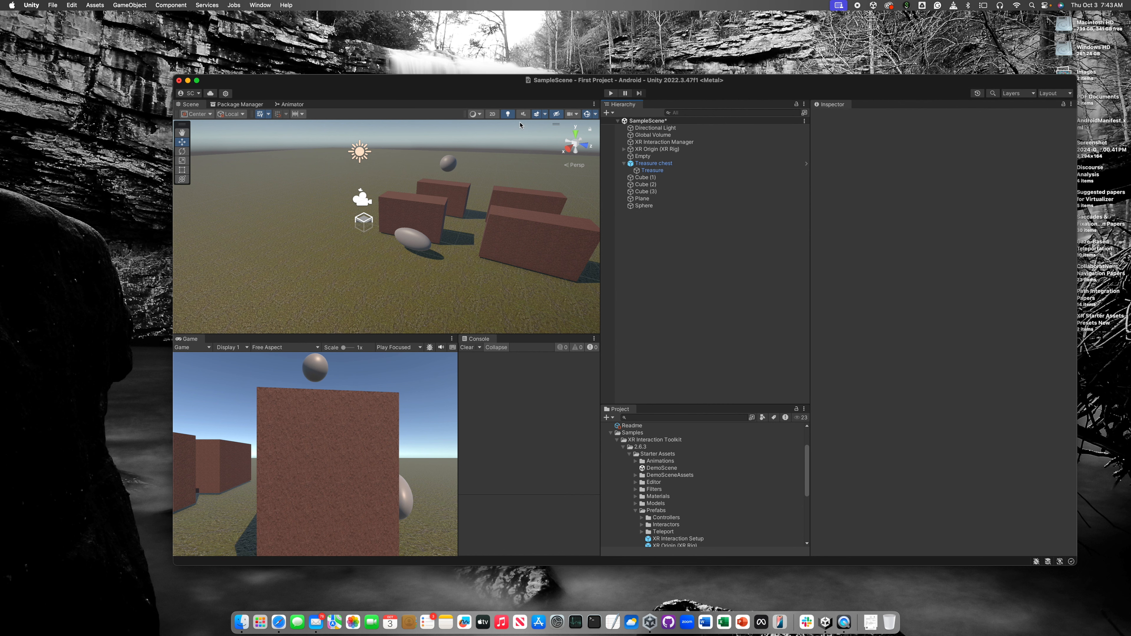
Step: Play-test the scene to check how the raised sphere behaves without physics, and stop the playback
left_click(453, 165)
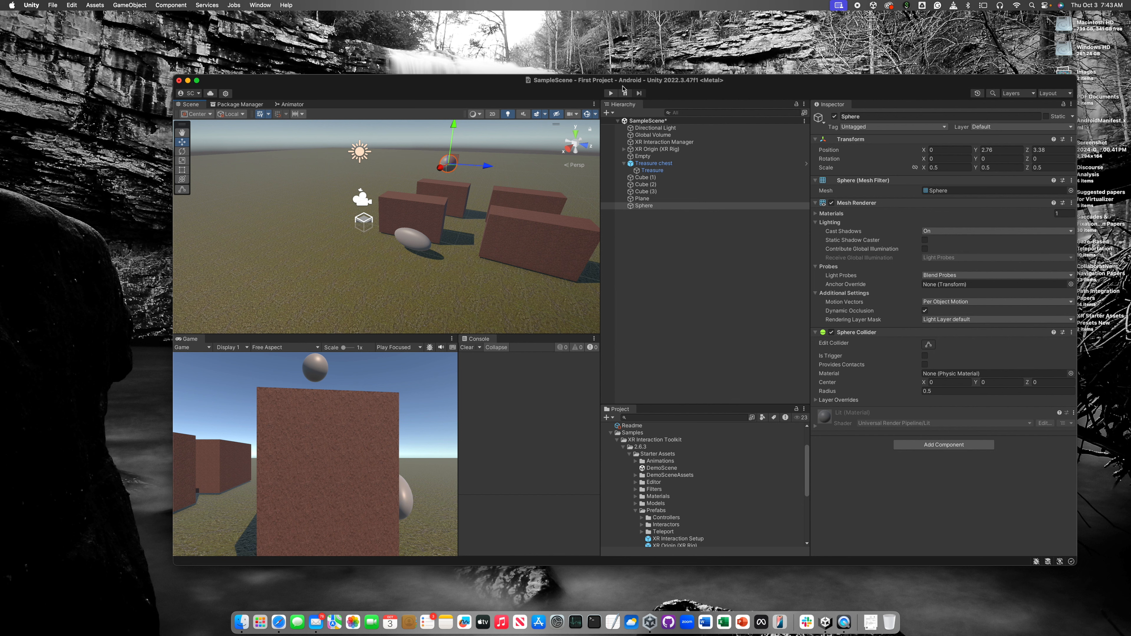
left_click(675, 240)
left_click(643, 206)
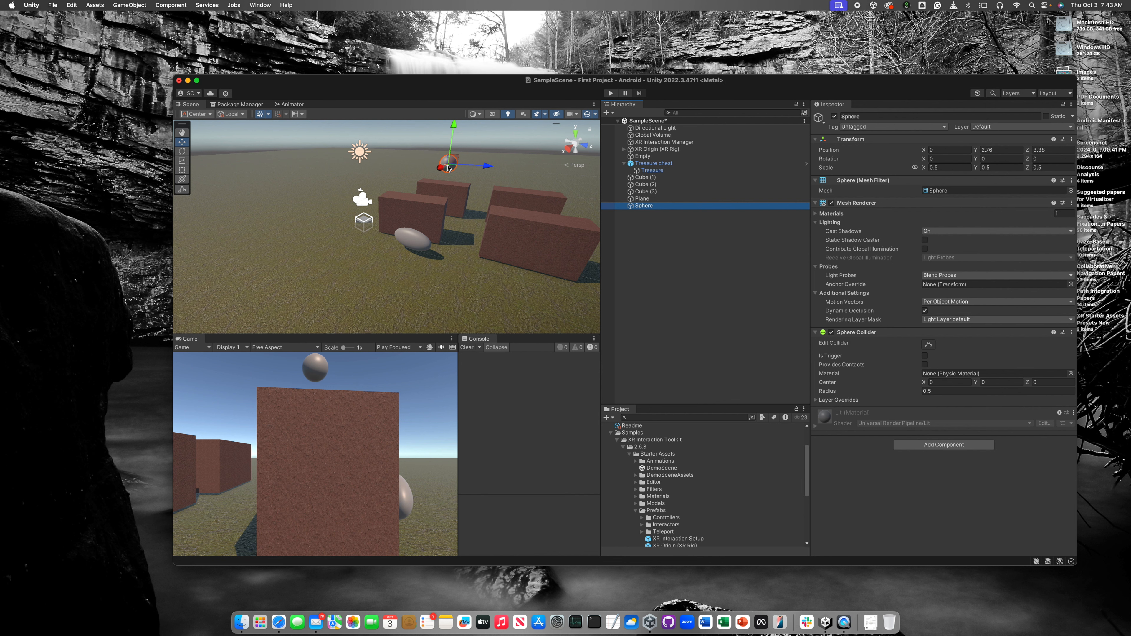
left_click(461, 157)
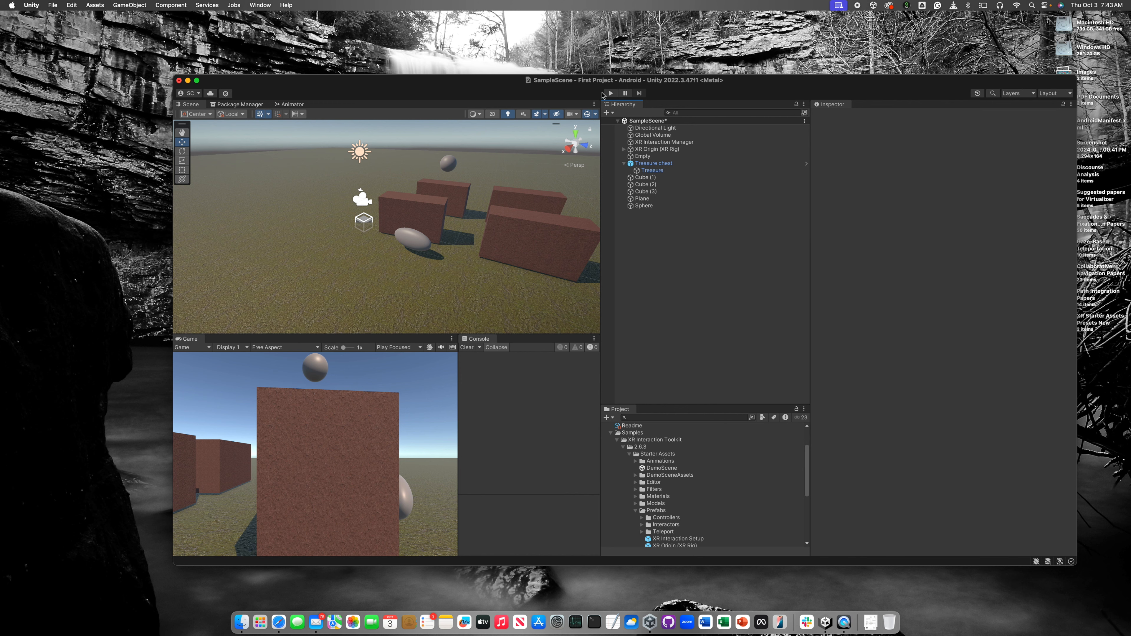
key("super+p")
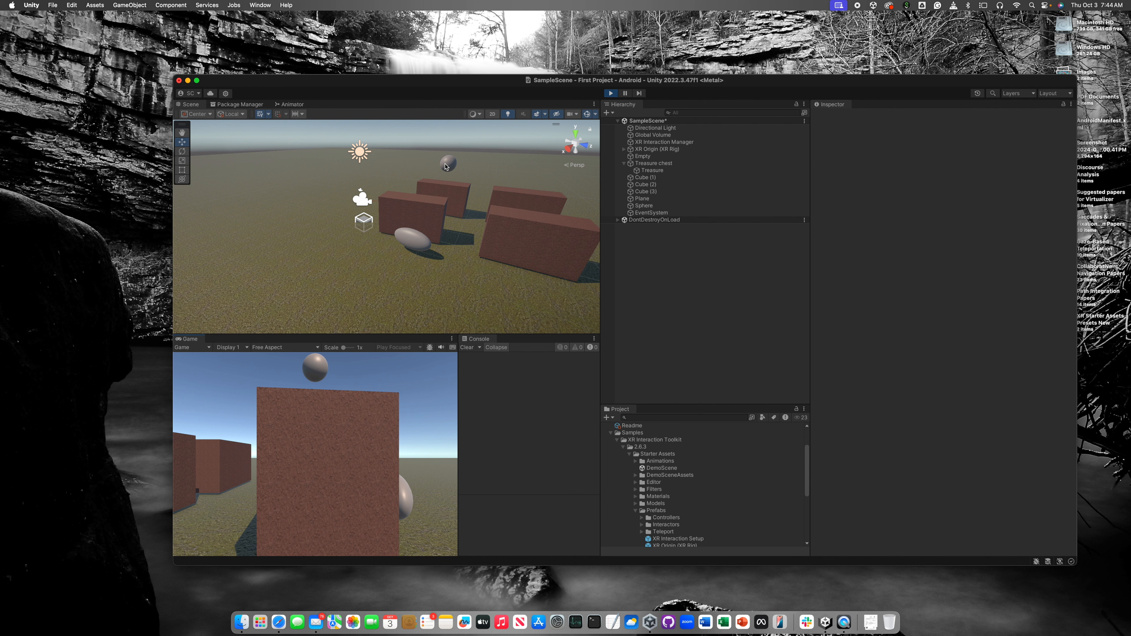
left_click(615, 93)
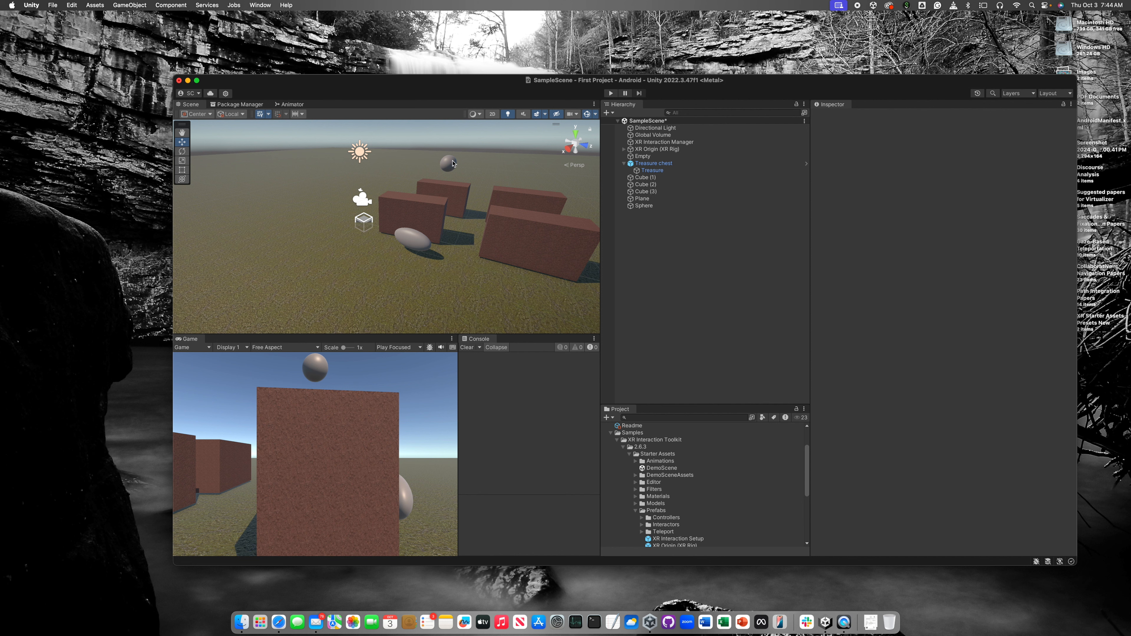
Step: Add a Rigidbody component to the sphere
left_click(525, 227)
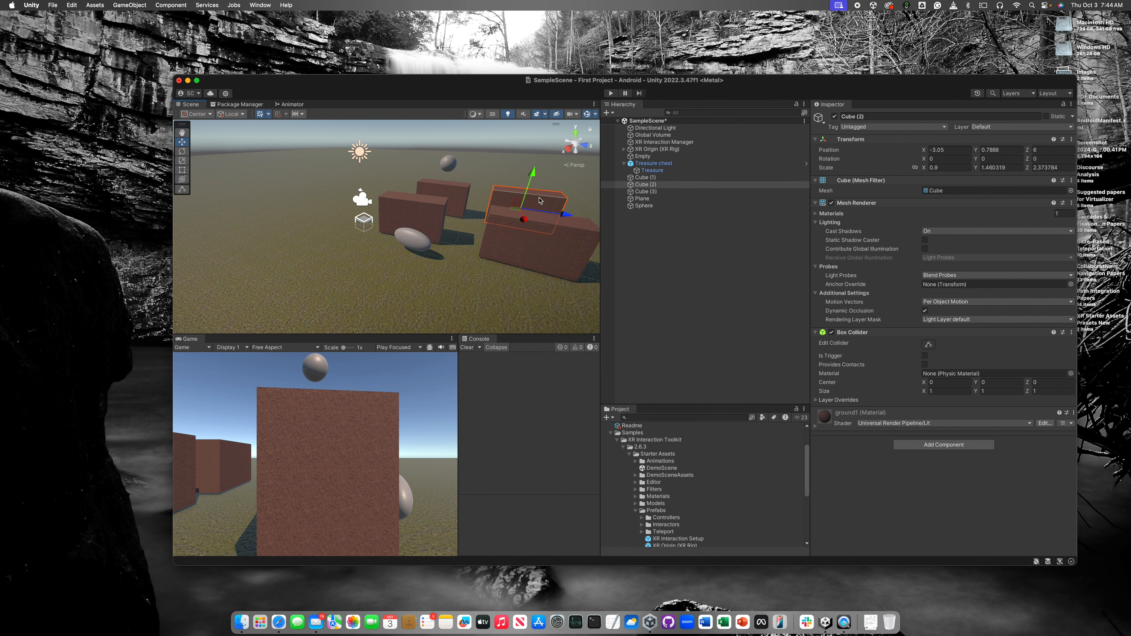
left_click(434, 197)
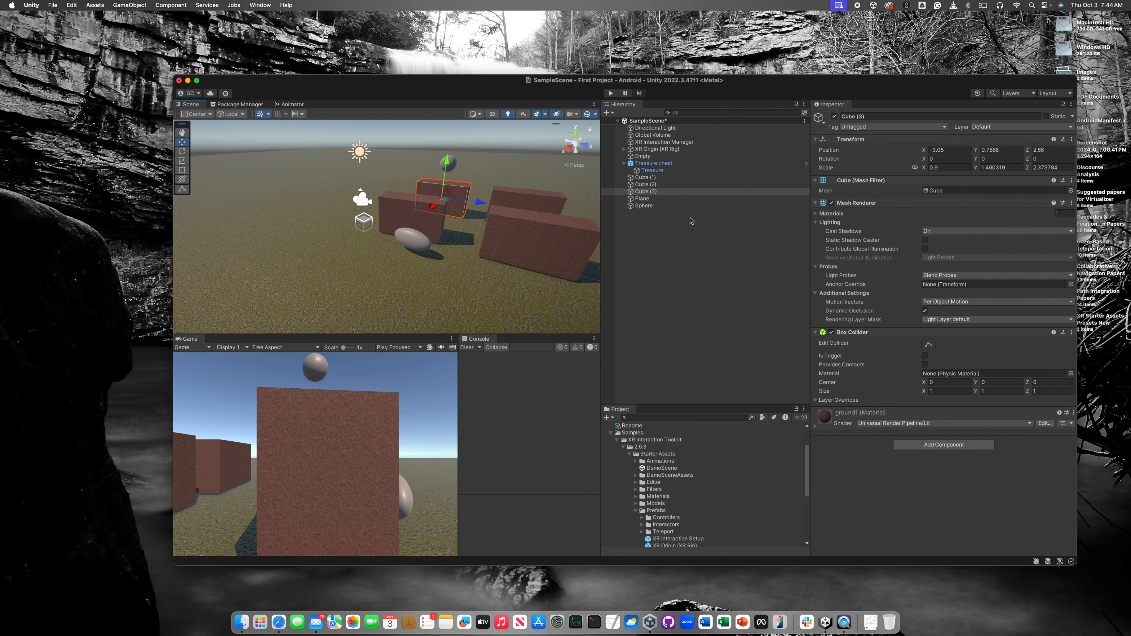
left_click(654, 205)
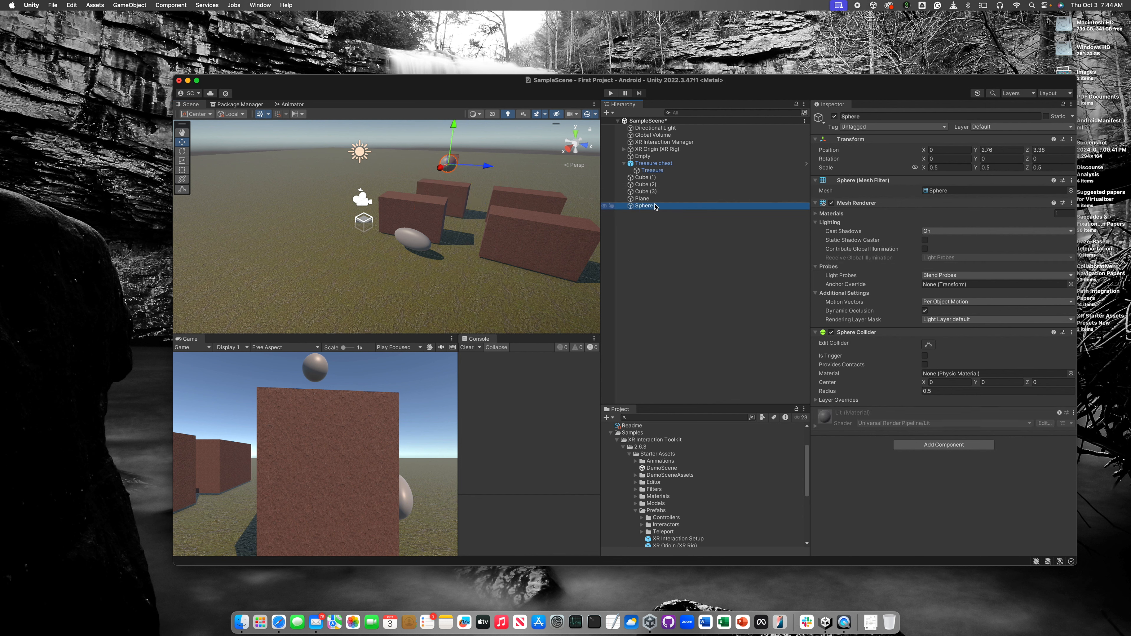
left_click(938, 445)
type("rigid")
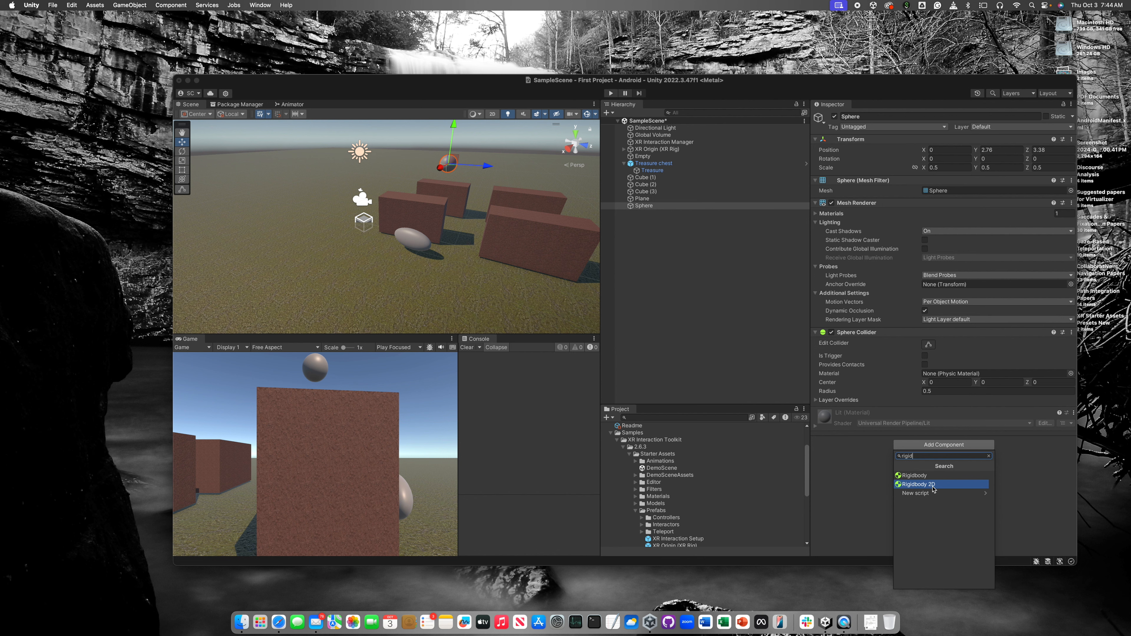
left_click(910, 477)
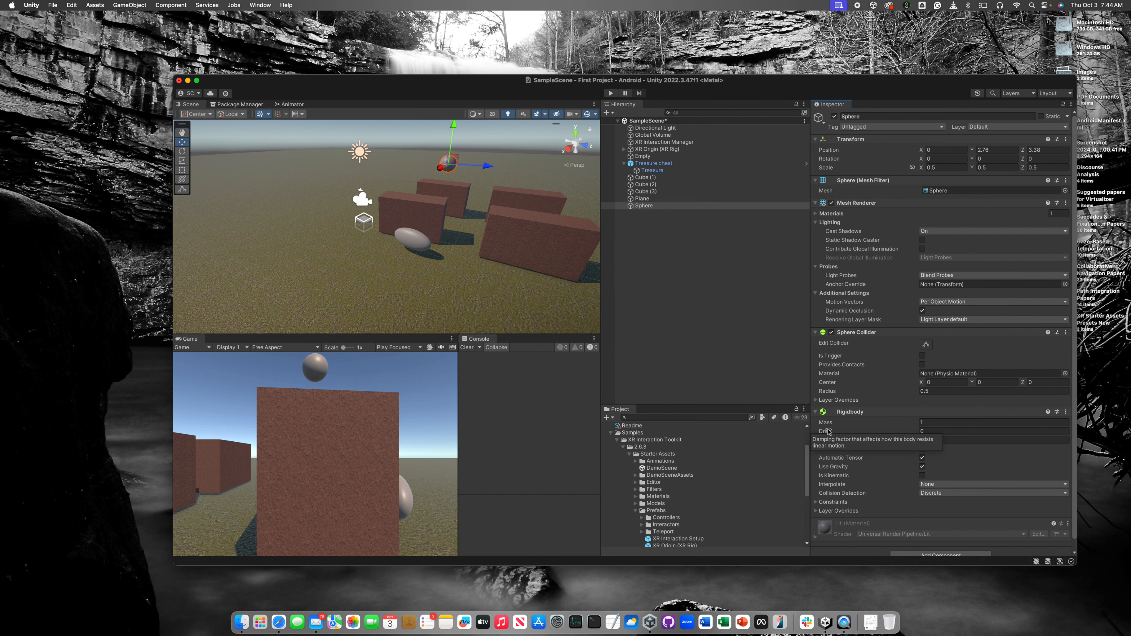
Step: Try a mass of 10 on the sphere's Rigidbody and restore it to 1
left_click(930, 423)
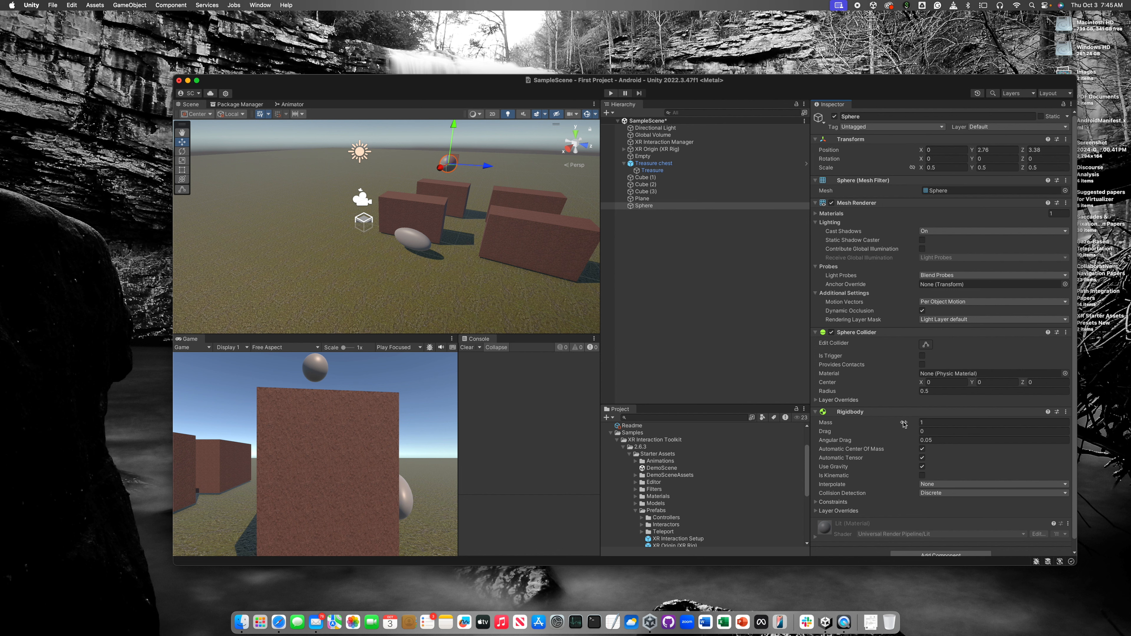
left_click(922, 423)
key("BackSpace")
left_click(927, 422)
type("10")
key("BackSpace")
Step: Play-test the scene to see how gravity acts on the sphere, and stop the playback
left_click(611, 93)
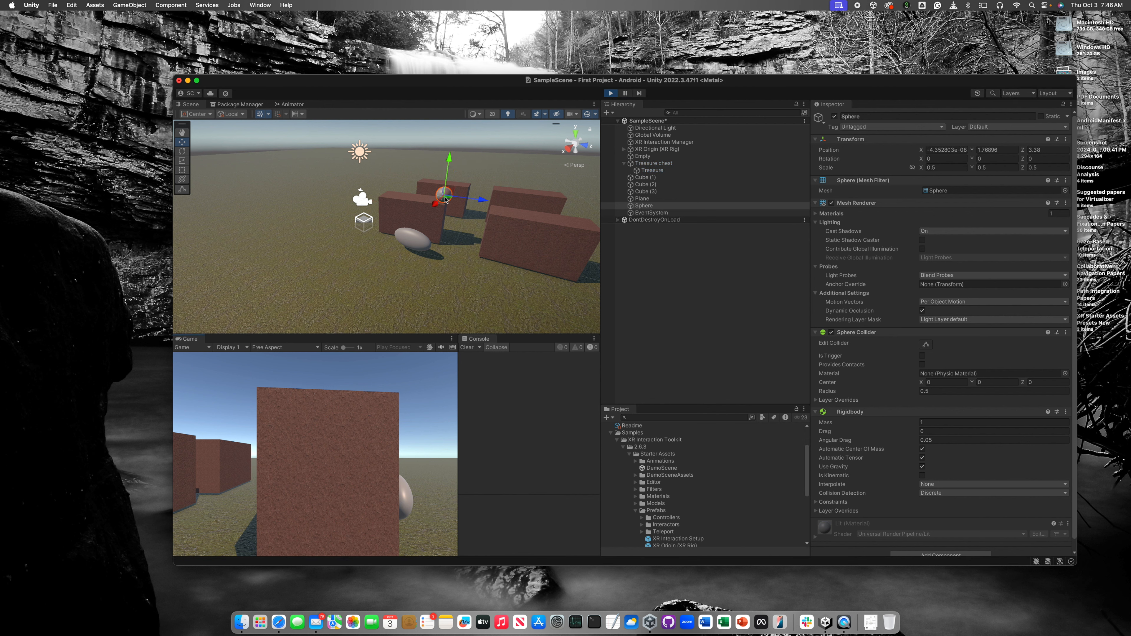
left_click(610, 93)
Step: Shift the sphere along the Z axis to about 3.57 and play-test its fall again
left_click_drag(486, 166, 494, 167)
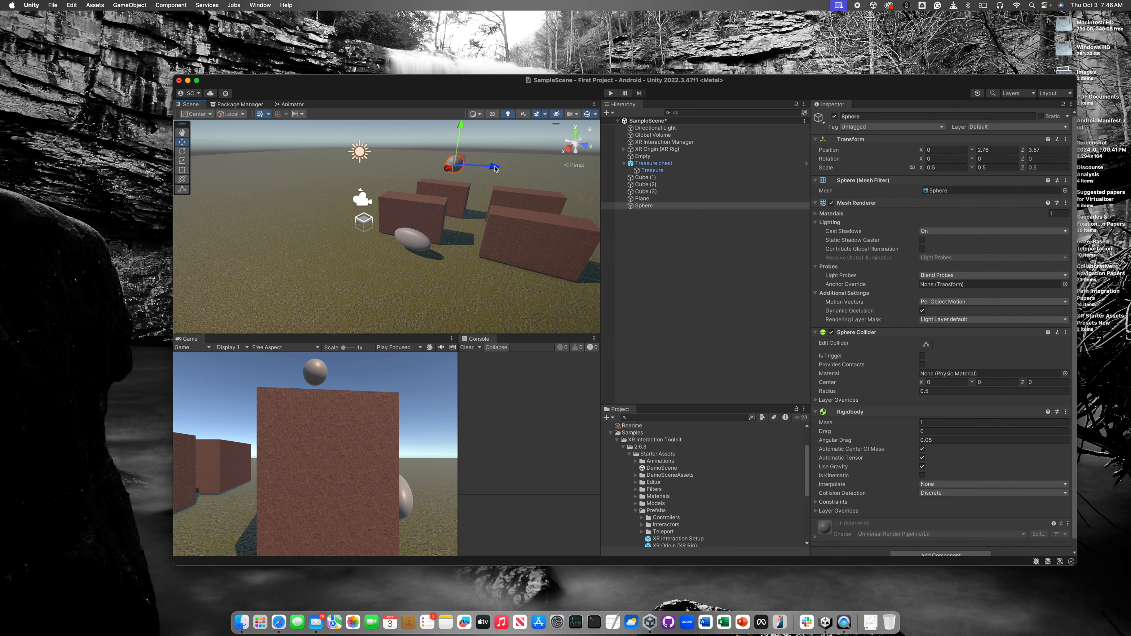
left_click(611, 93)
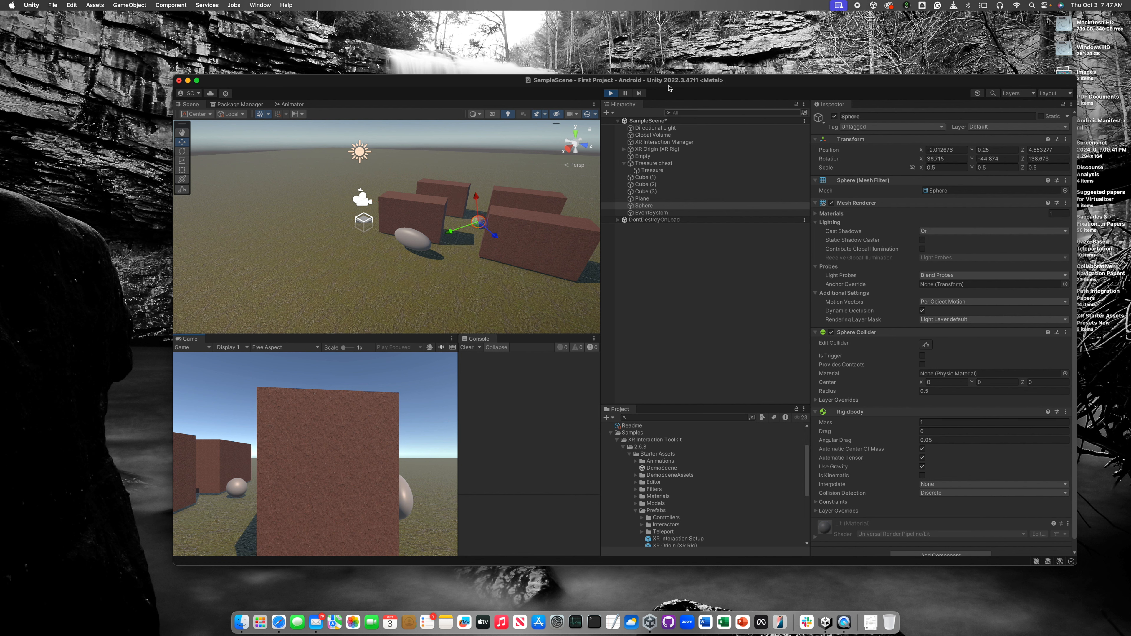
left_click(611, 93)
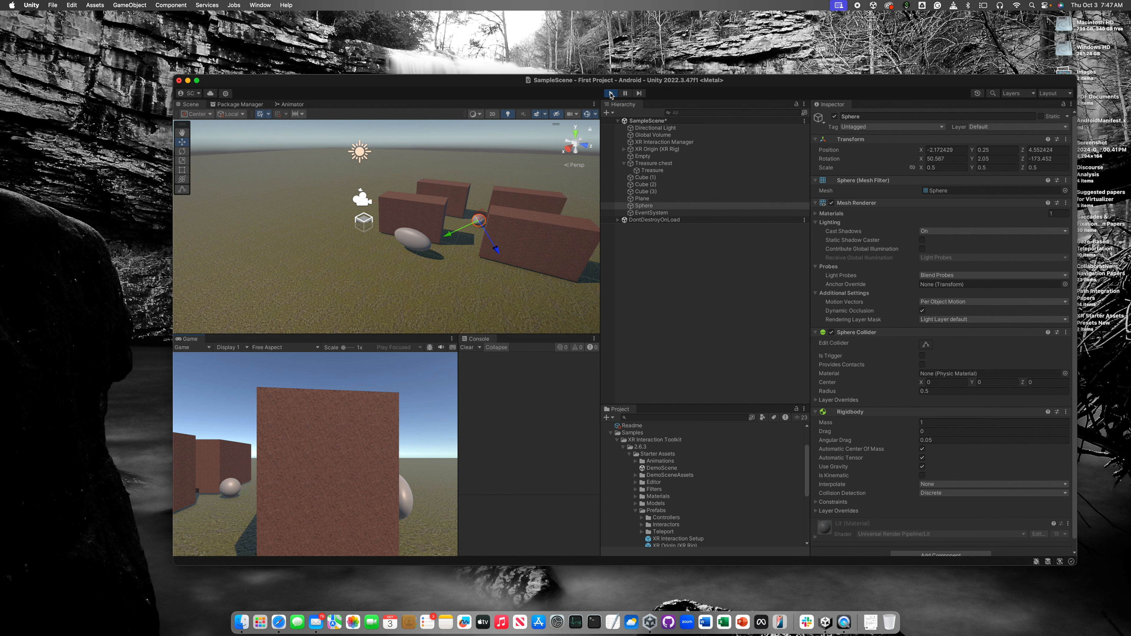
left_click(644, 206)
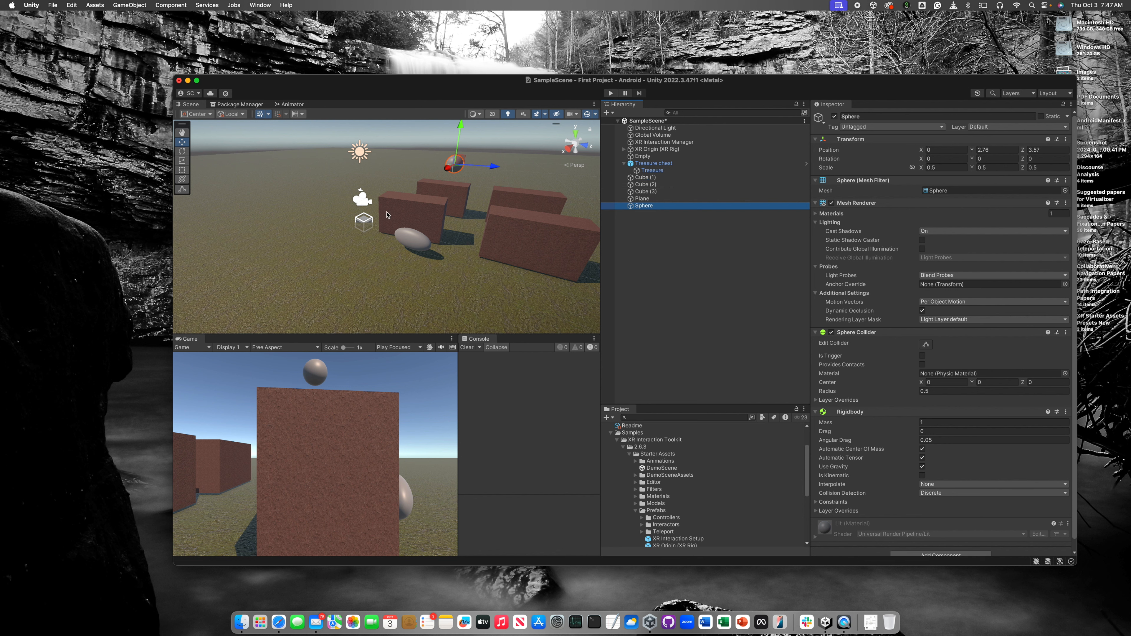
Step: Add a 3D capsule to the scene
right_click(669, 266)
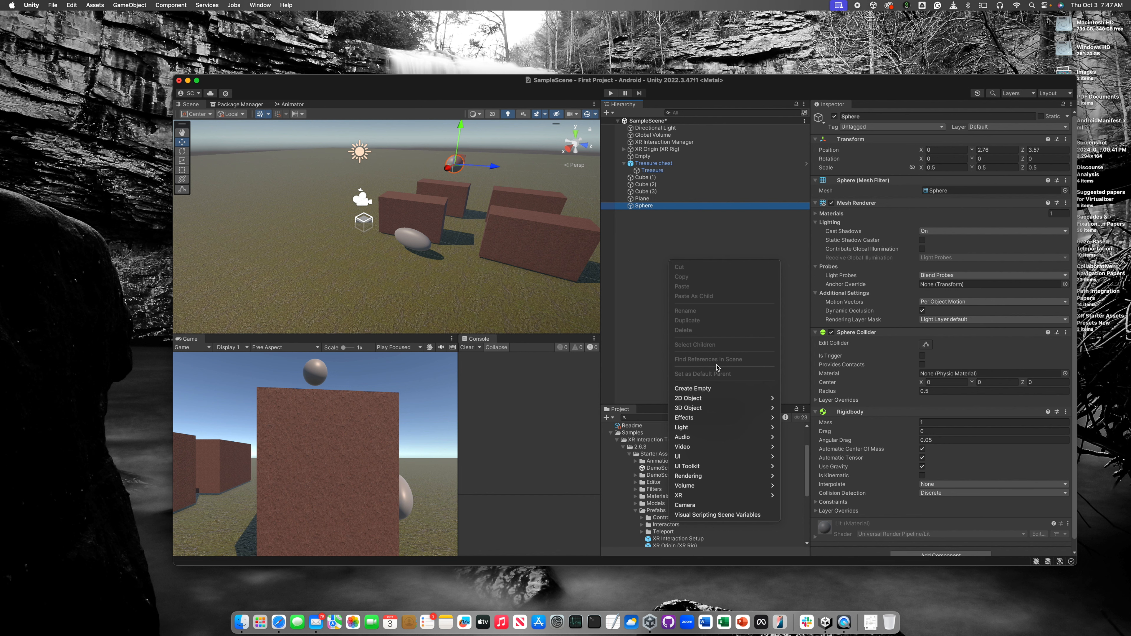
mouse_move(696, 409)
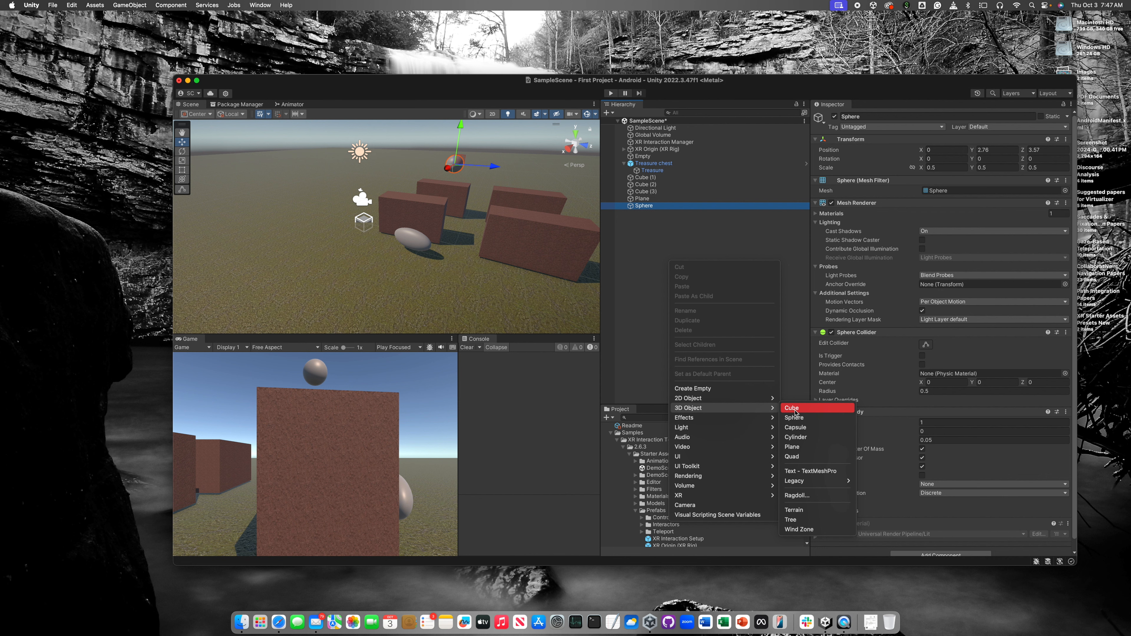
left_click(647, 178)
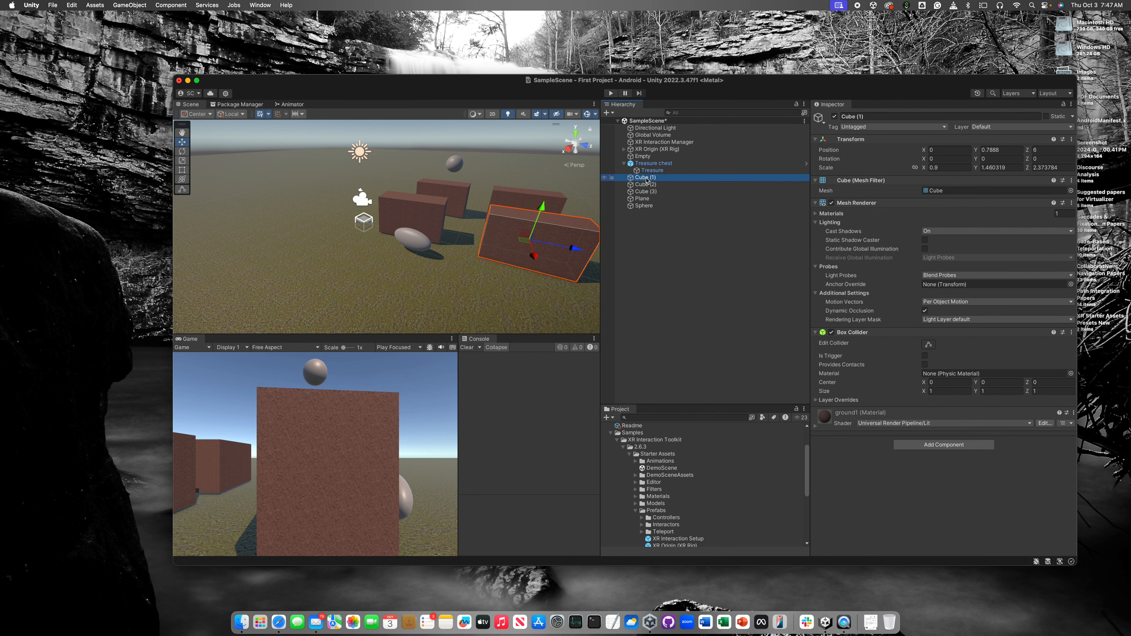
right_click(666, 264)
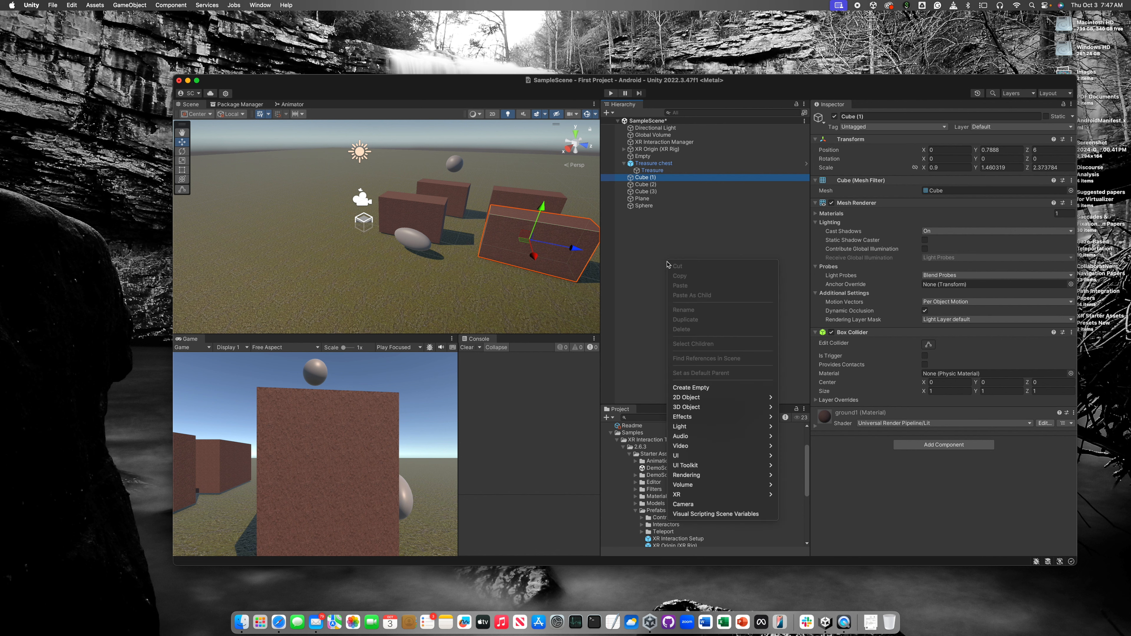
left_click(797, 426)
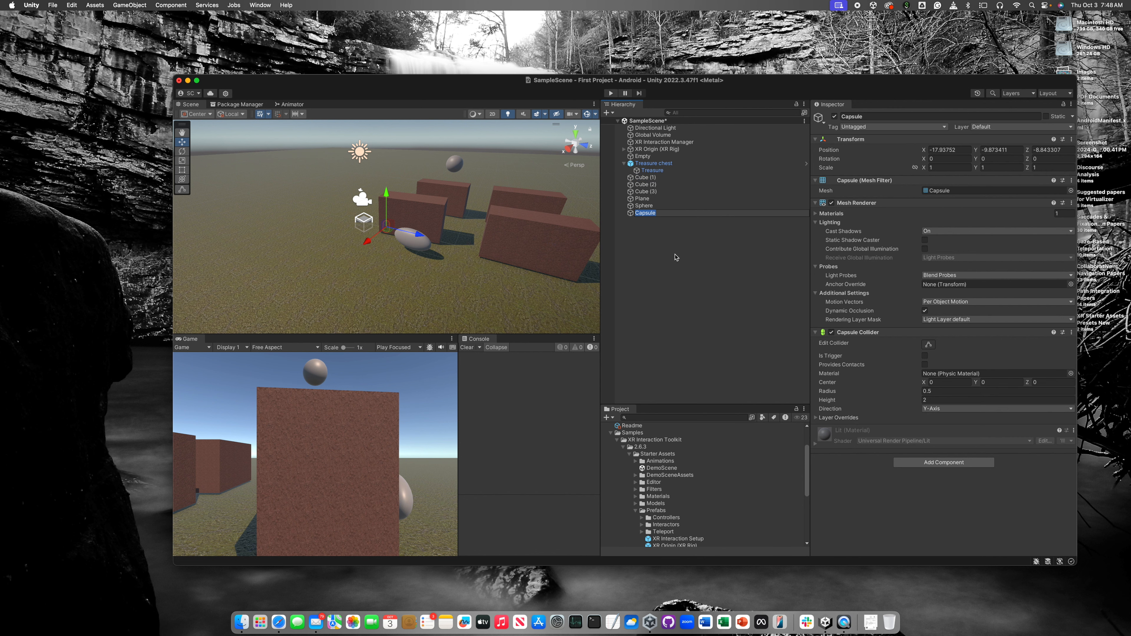
Step: Add a 3D cylinder to the scene
right_click(665, 242)
mouse_move(721, 387)
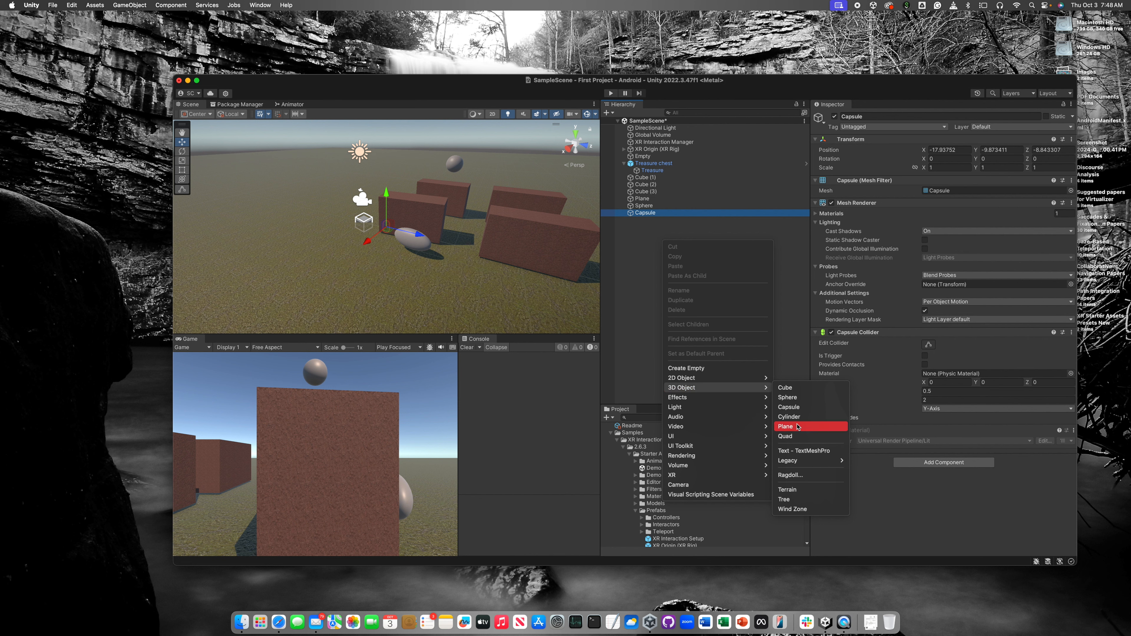
left_click(790, 417)
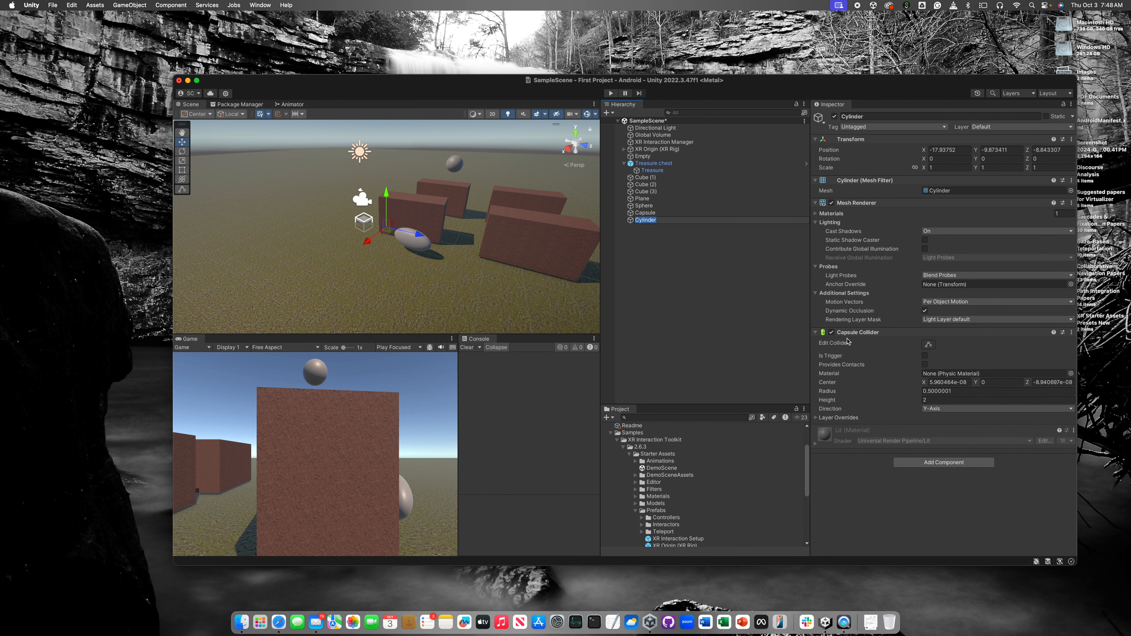
Step: Delete the capsule and the cylinder from the scene
left_click(658, 213, "shift")
right_click(660, 214)
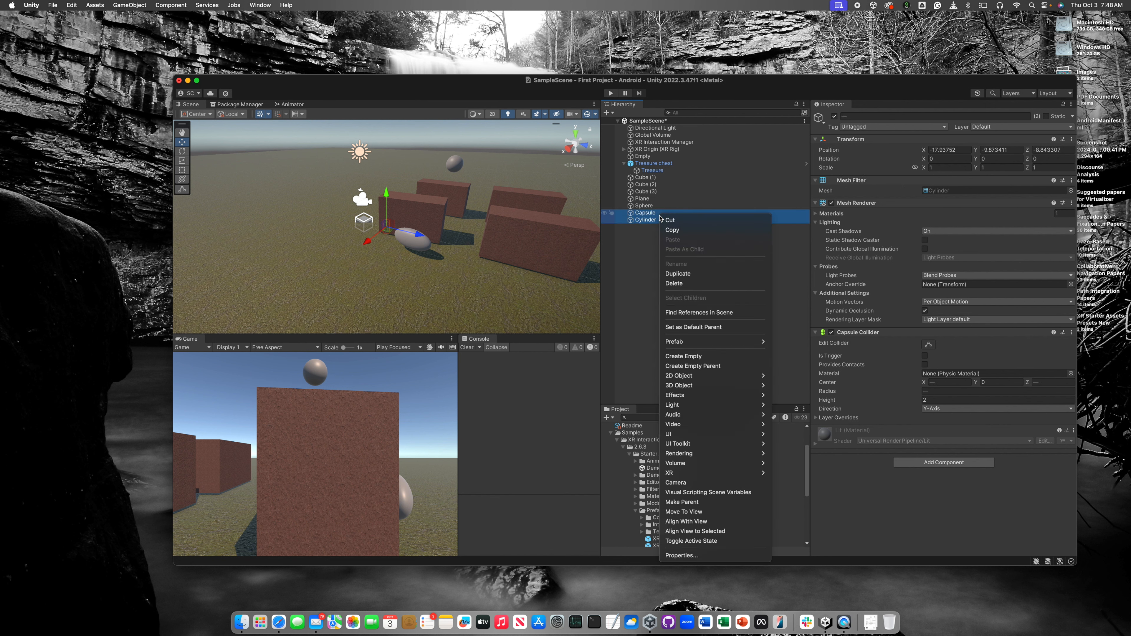
left_click(680, 284)
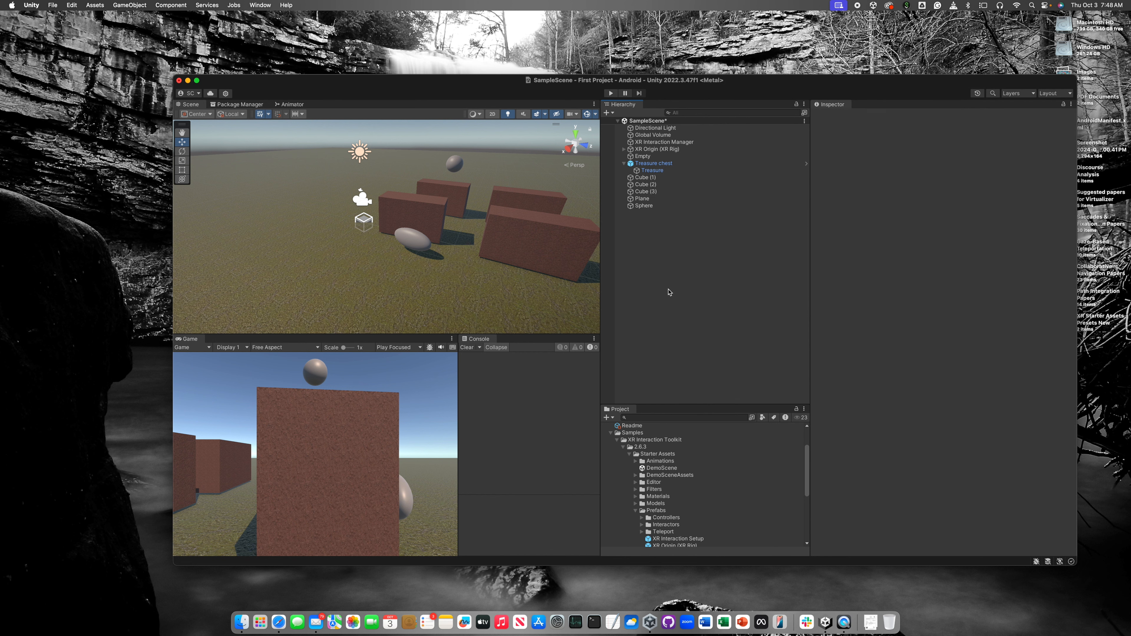
Step: Disable the Mesh Renderers of the sphere and the treasure chest and select both to compare their collider outlines
left_click(648, 205)
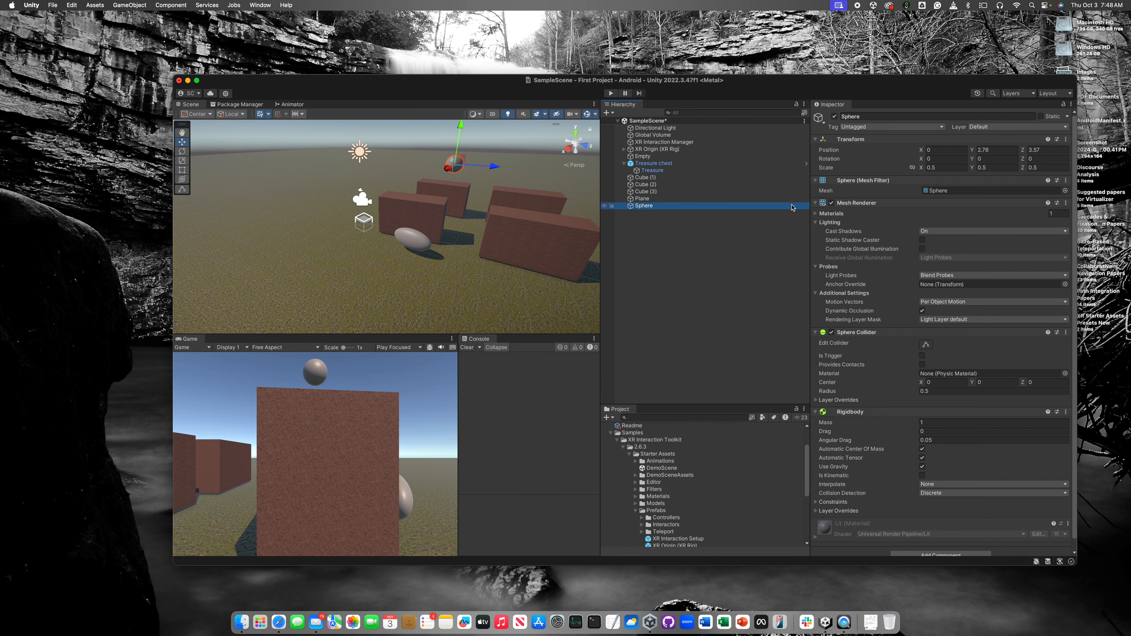
left_click(832, 203)
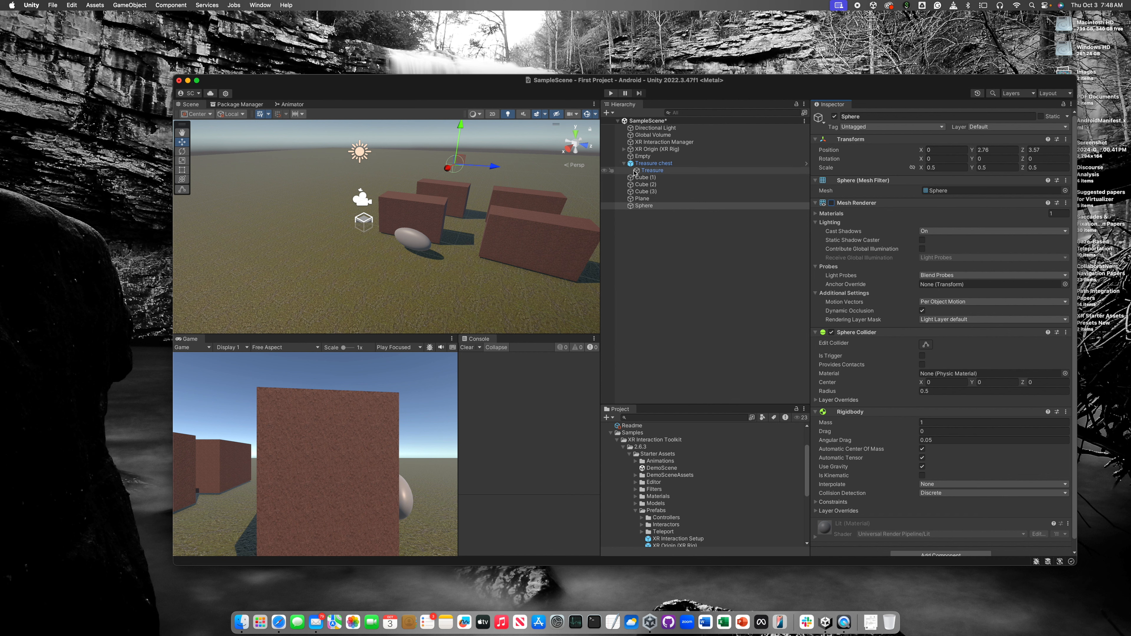
left_click(653, 165)
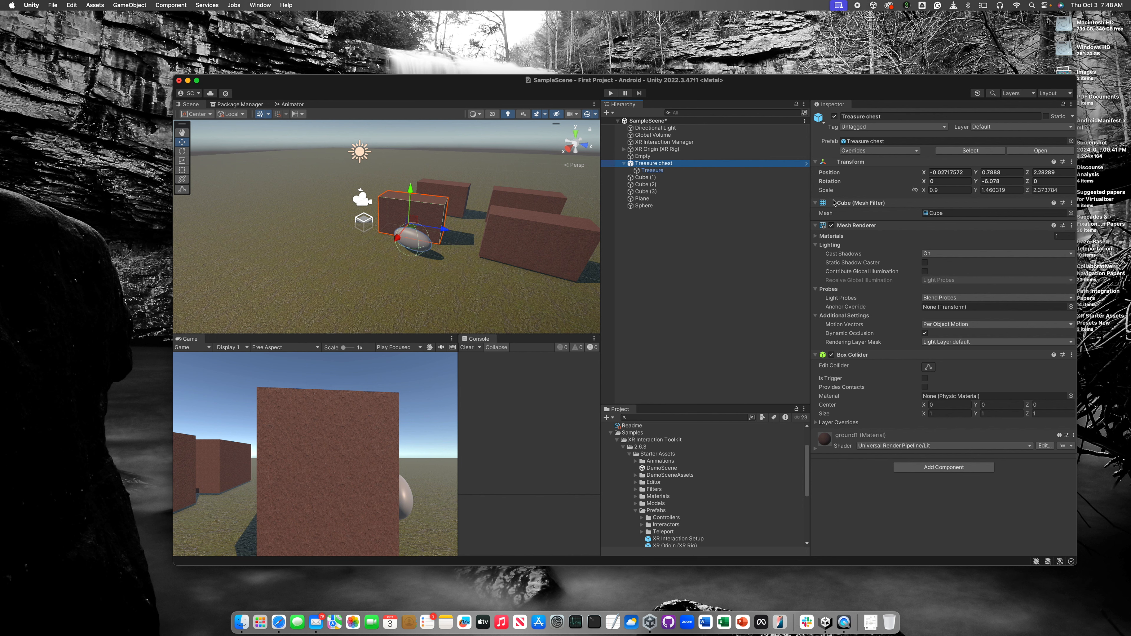
left_click(832, 226)
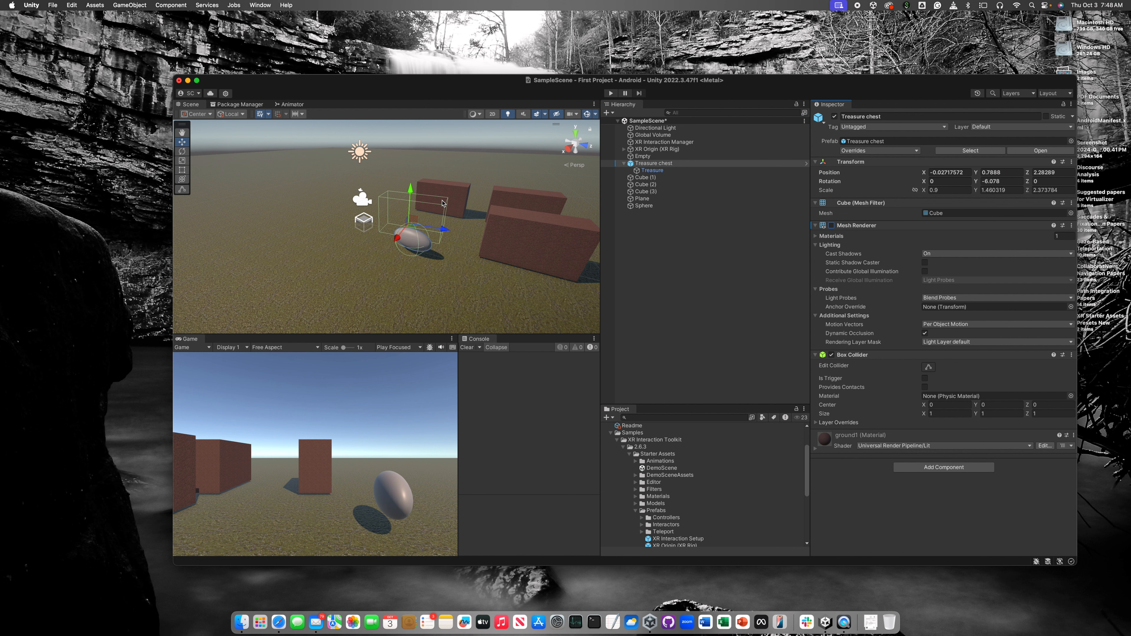
left_click(655, 206, "super")
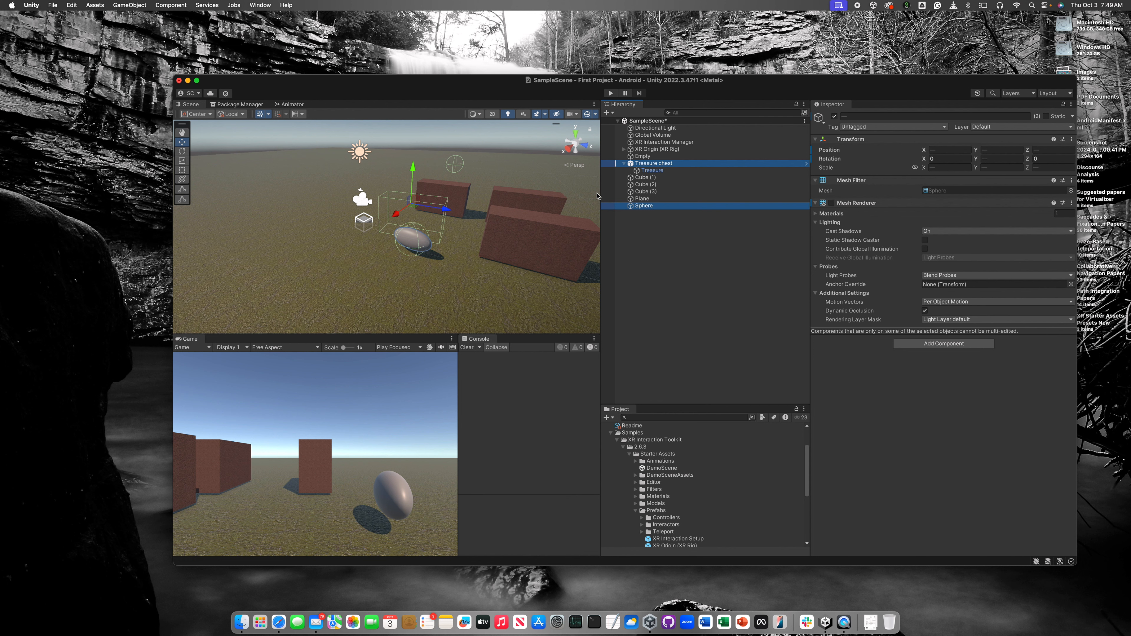
Step: Disable the plane's Mesh Renderer to inspect the wireframe of its Mesh Collider across the ground
left_click(653, 199)
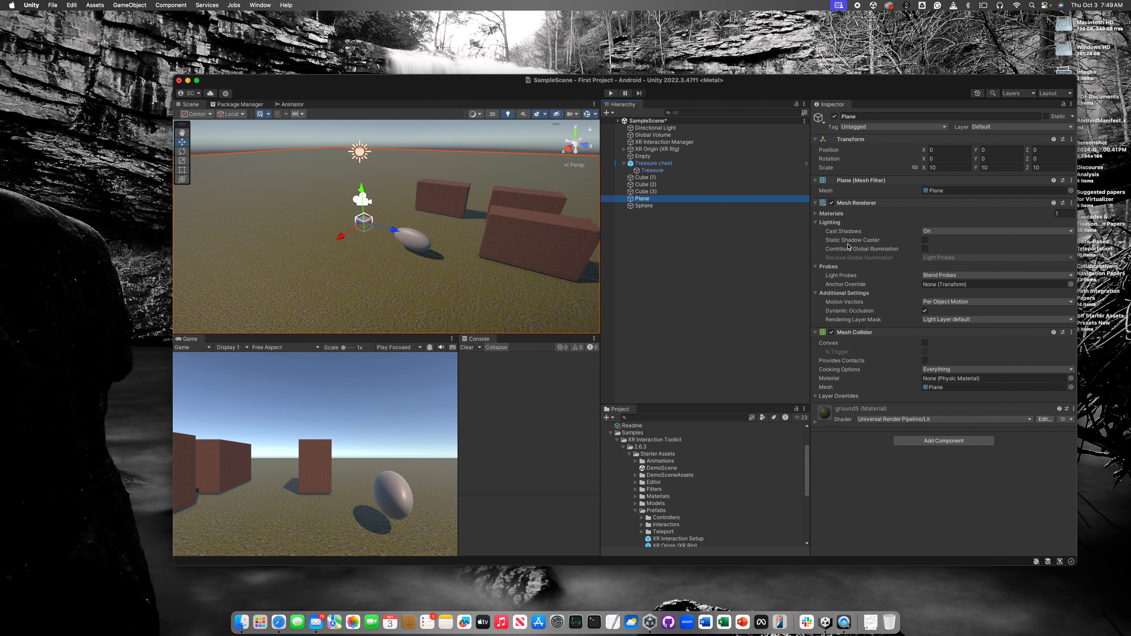
scroll(398, 293, "down", 5)
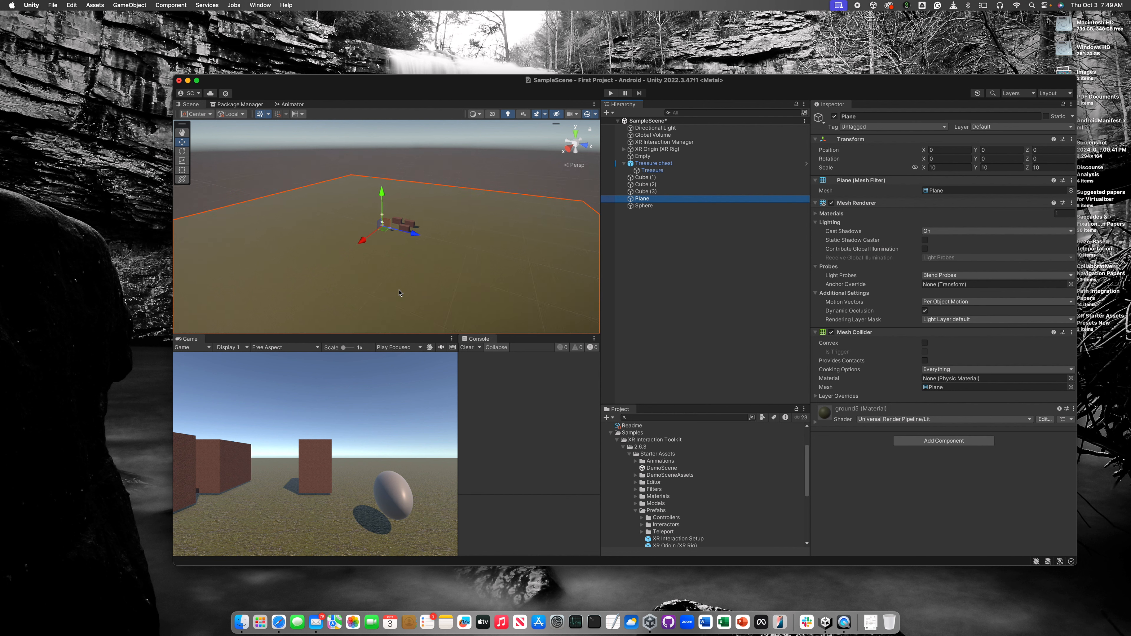
scroll(541, 258, "down", 1)
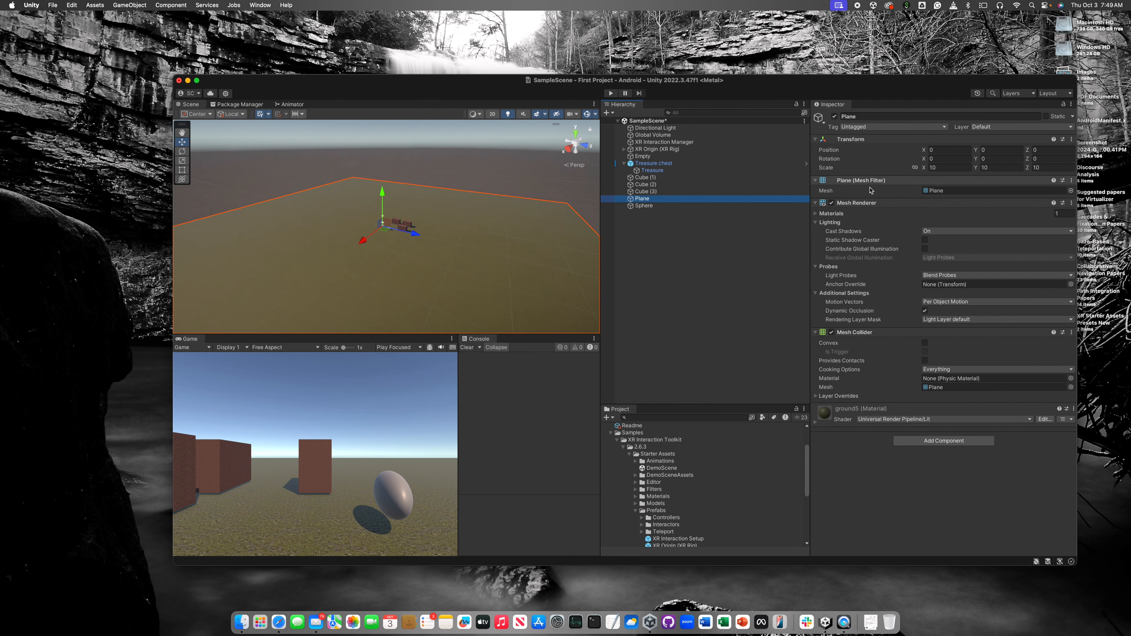
left_click(832, 204)
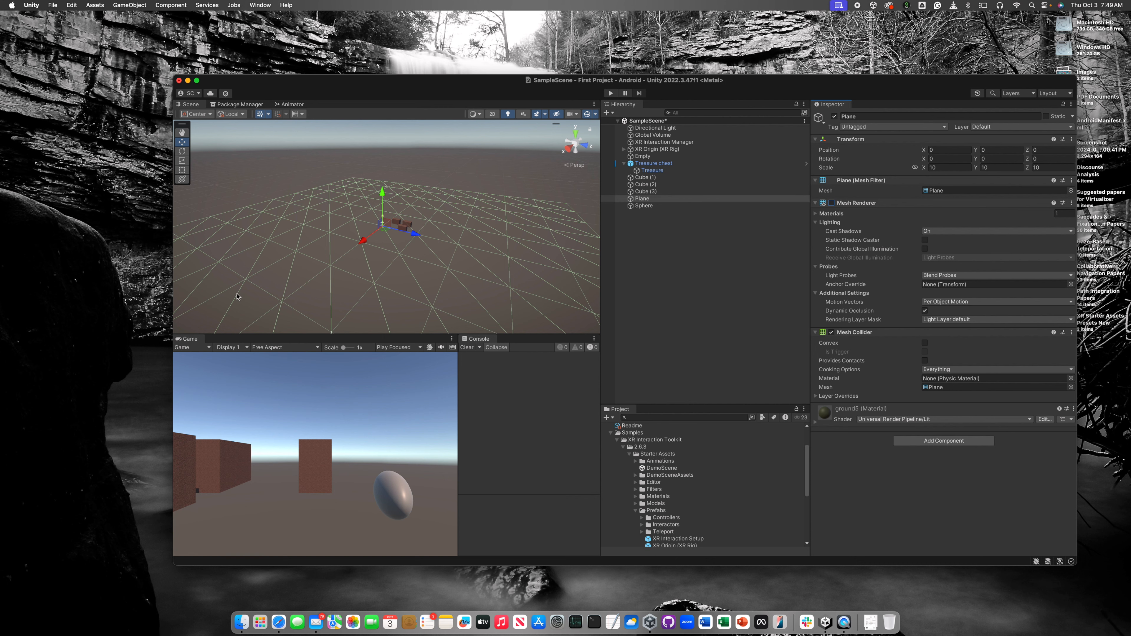
scroll(330, 255, "down", 3)
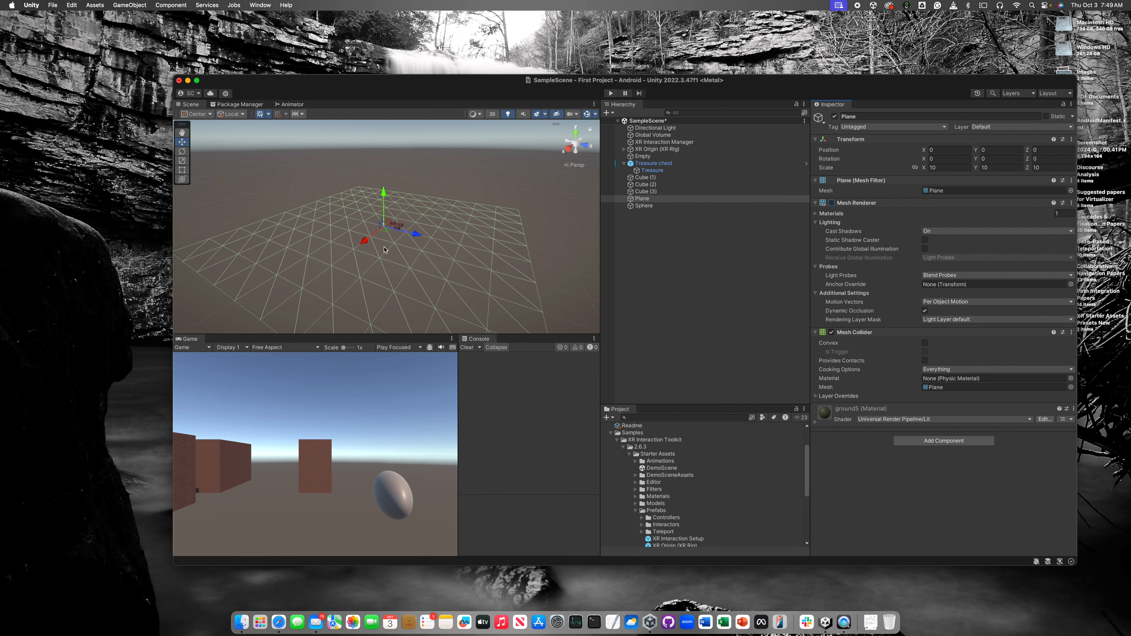
right_click(638, 241)
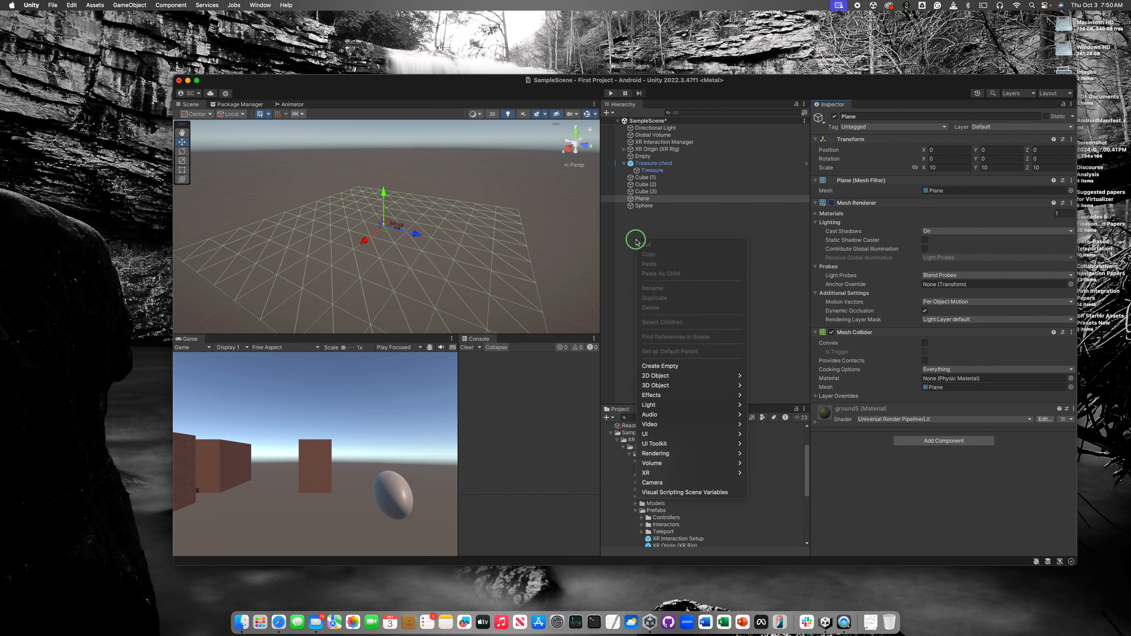
mouse_move(684, 386)
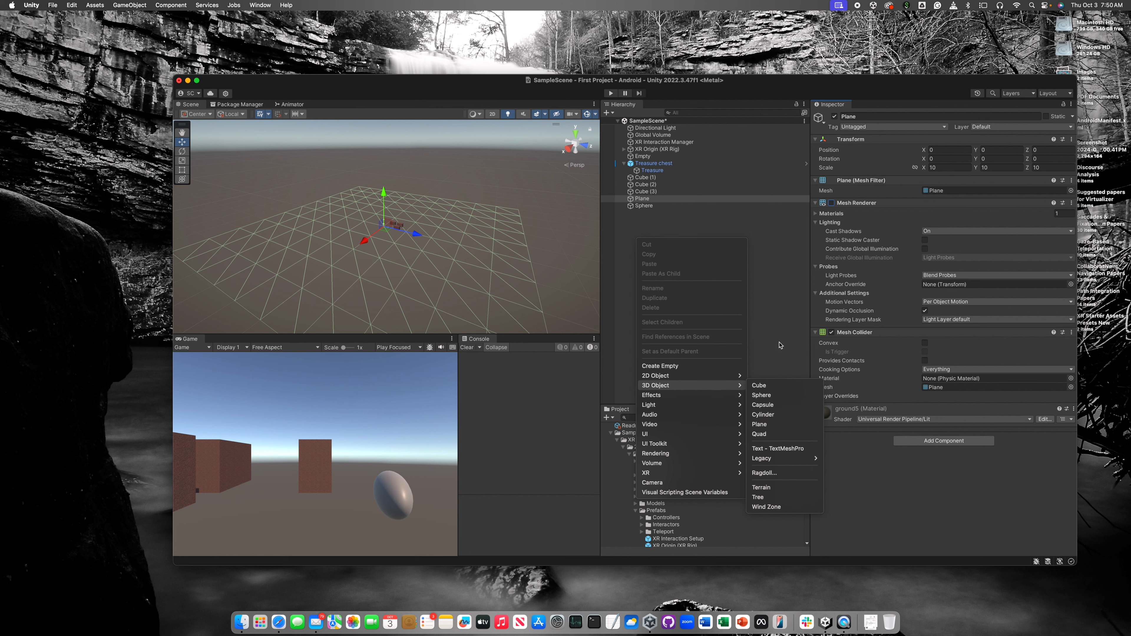
left_click(893, 339)
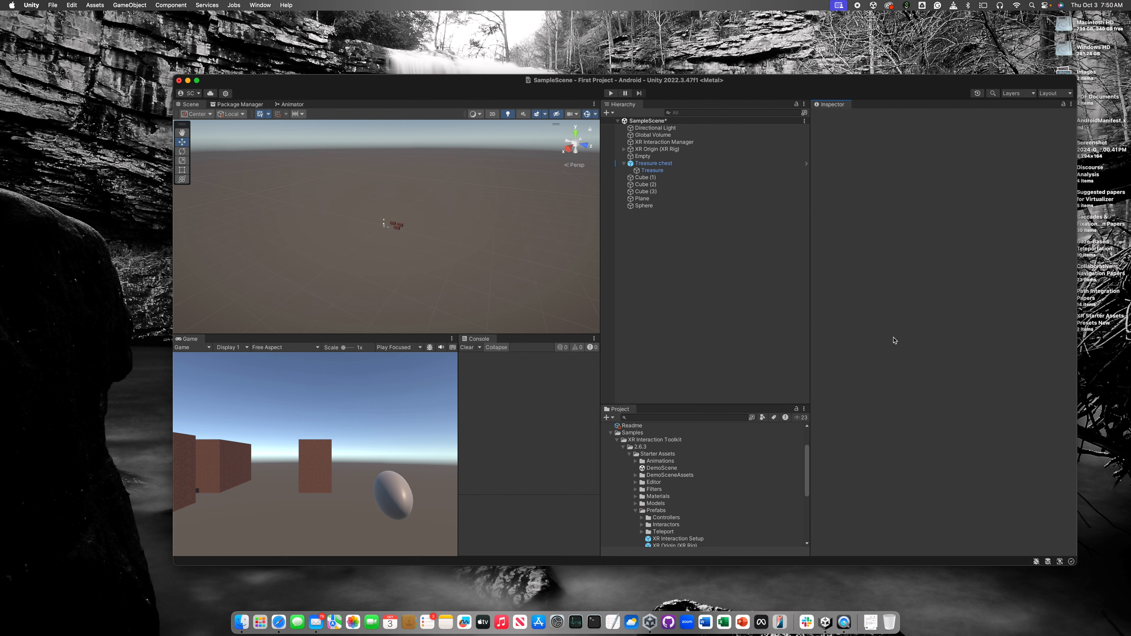
Step: Re-enable the Mesh Renderers of the plane, treasure chest and sphere, and play-test the sphere's fall onto the chest
left_click(661, 200)
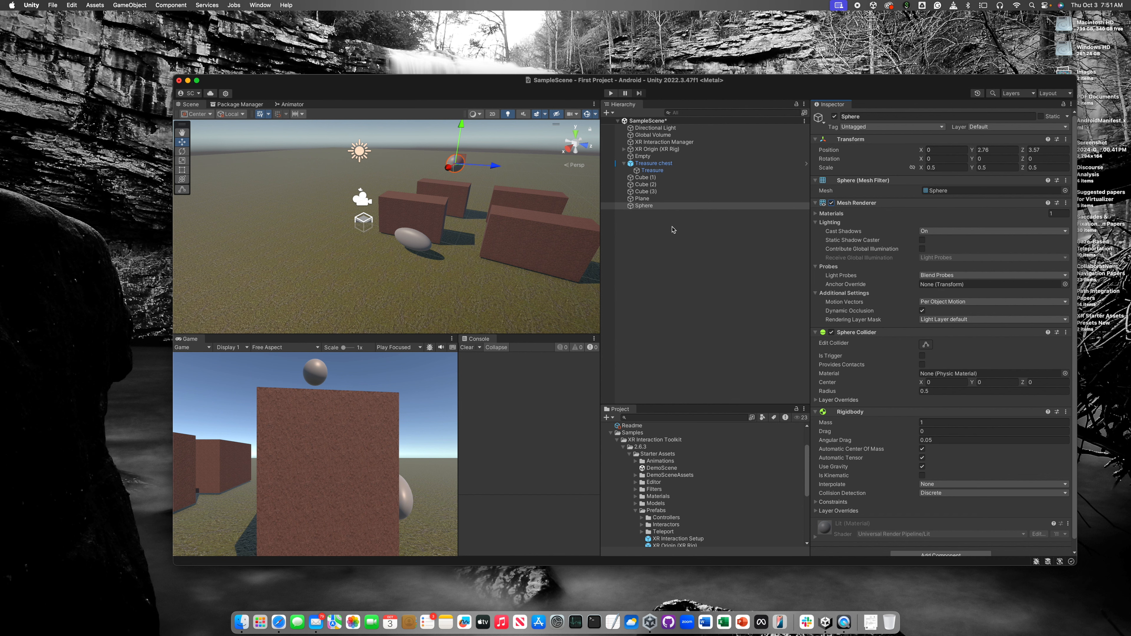
left_click(650, 165)
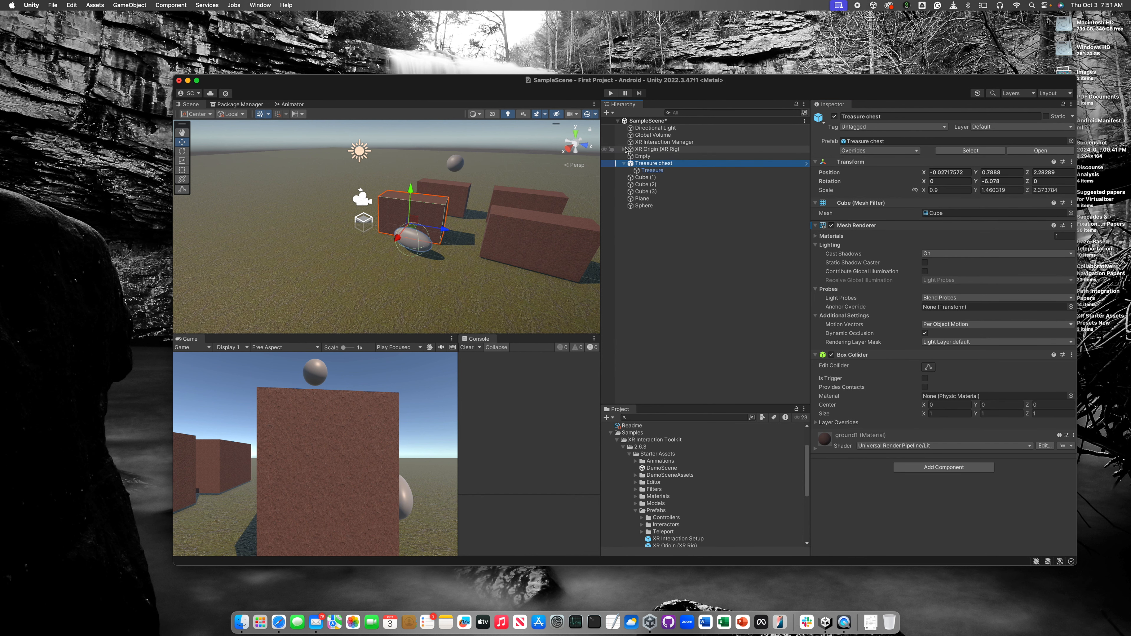
left_click(611, 93)
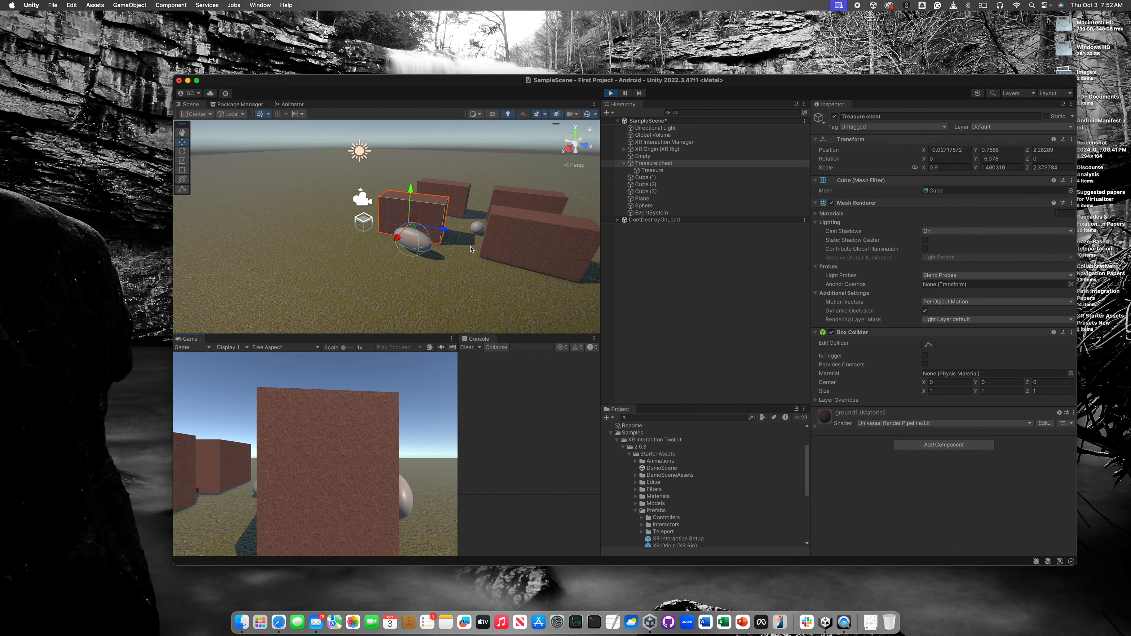
left_click(611, 92)
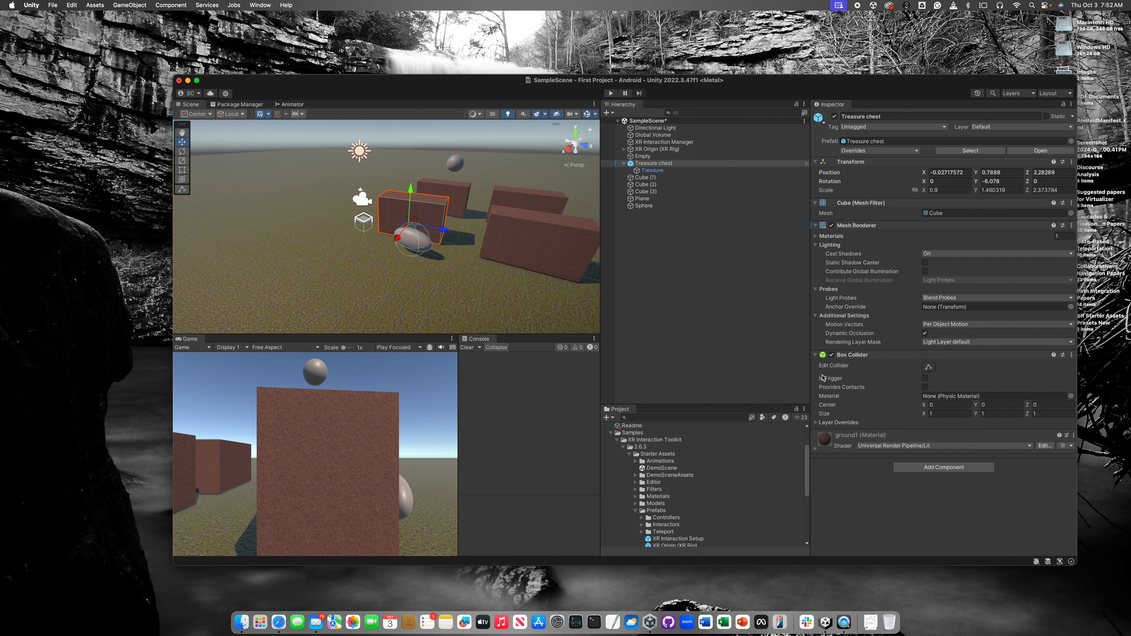
Step: Enable Is Trigger on the treasure chest's Box Collider and play-test the sphere's fall
left_click(925, 378)
left_click(610, 93)
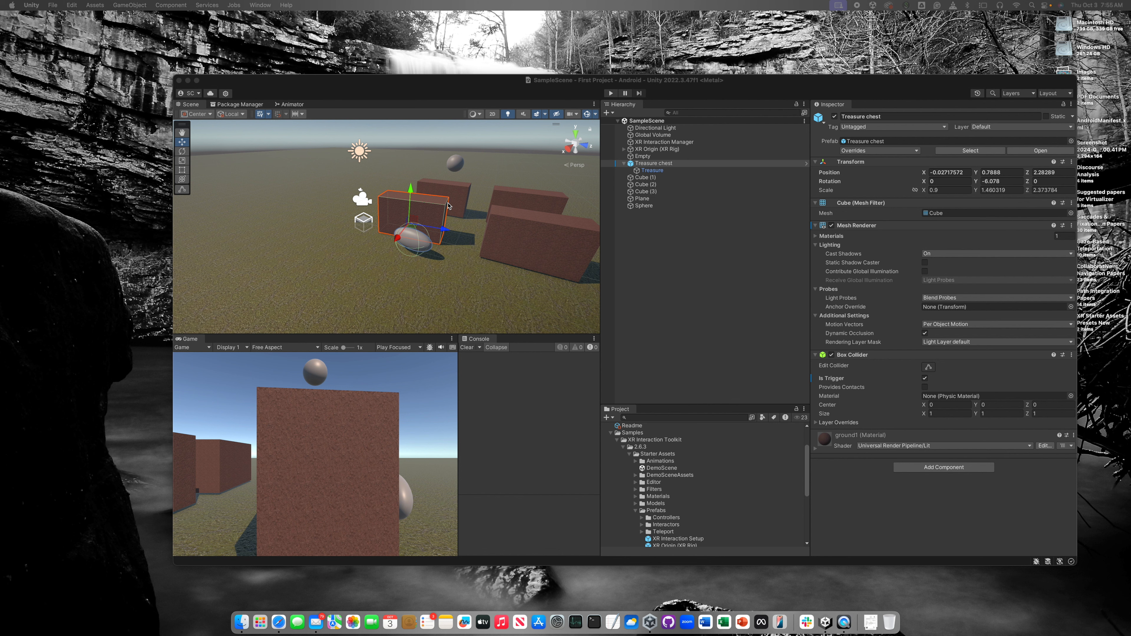
Step: Disable the treasure chest's Mesh Renderer and lower the sphere to a Y position of about 1.34
left_click(831, 226)
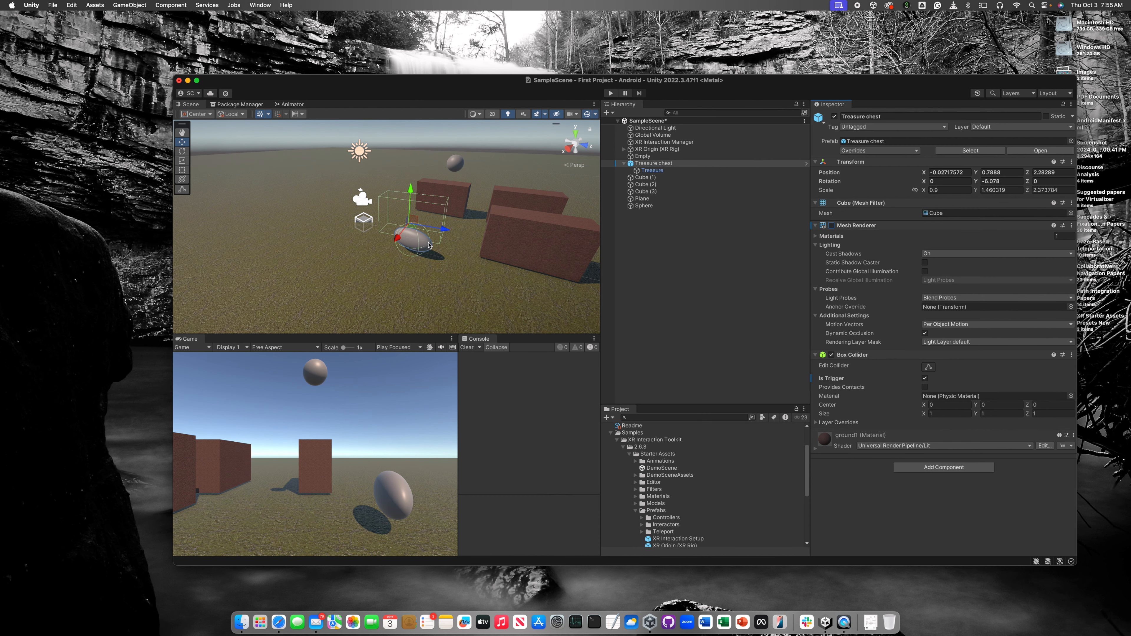
left_click(455, 163)
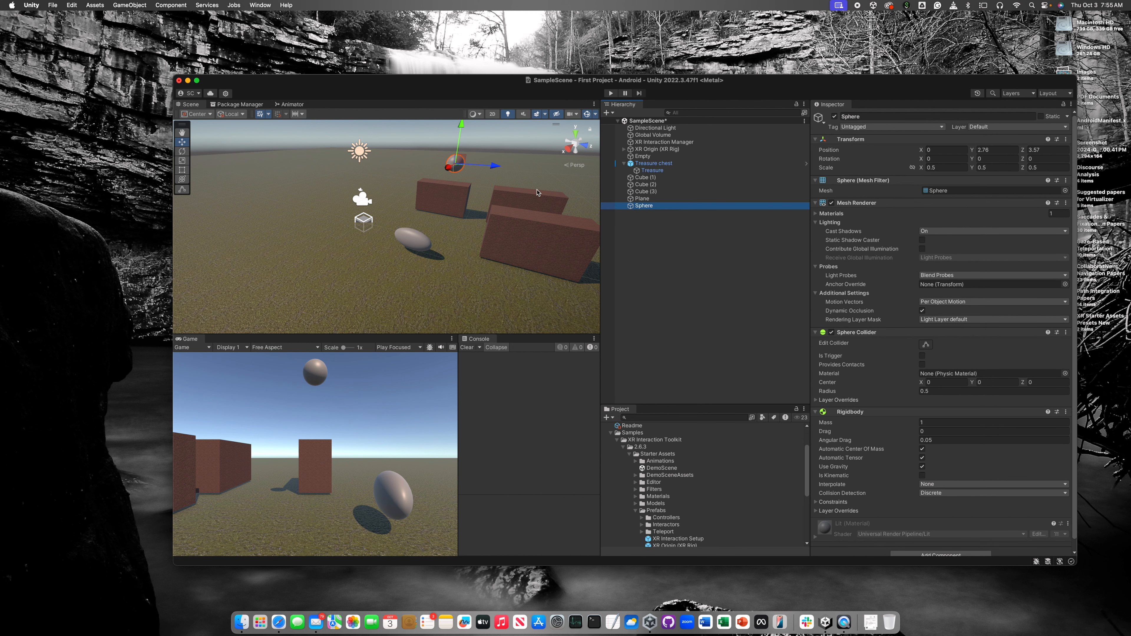
left_click_drag(461, 126, 448, 175)
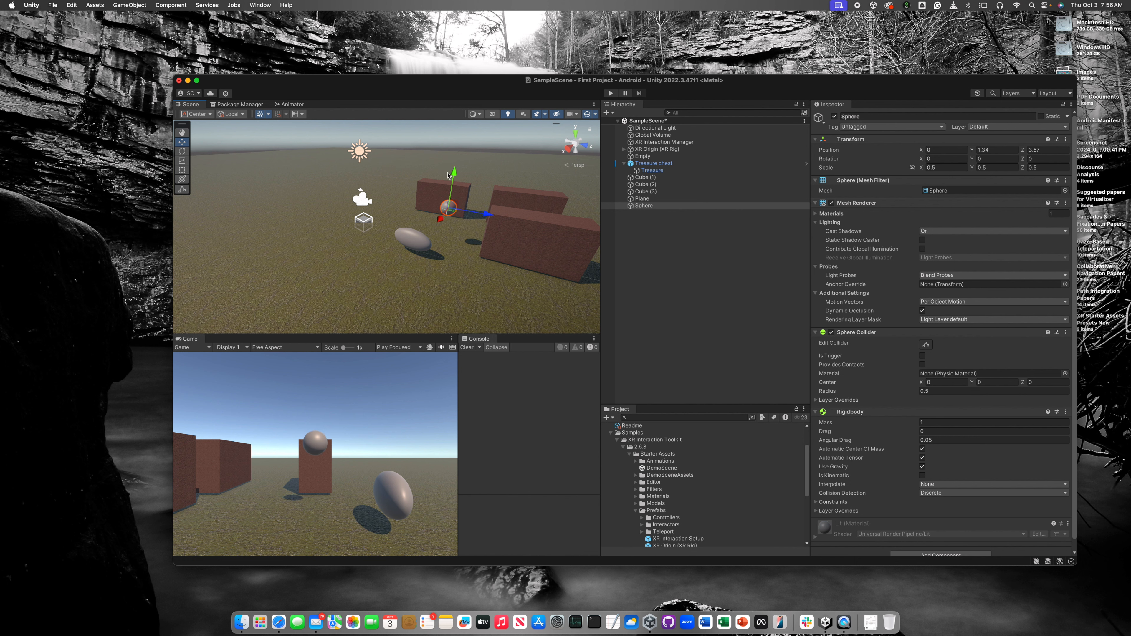
Step: Restore the treasure chest as a visible, non-trigger collider and reposition the sphere at about Y 1.8, Z 3.48
left_click(694, 163)
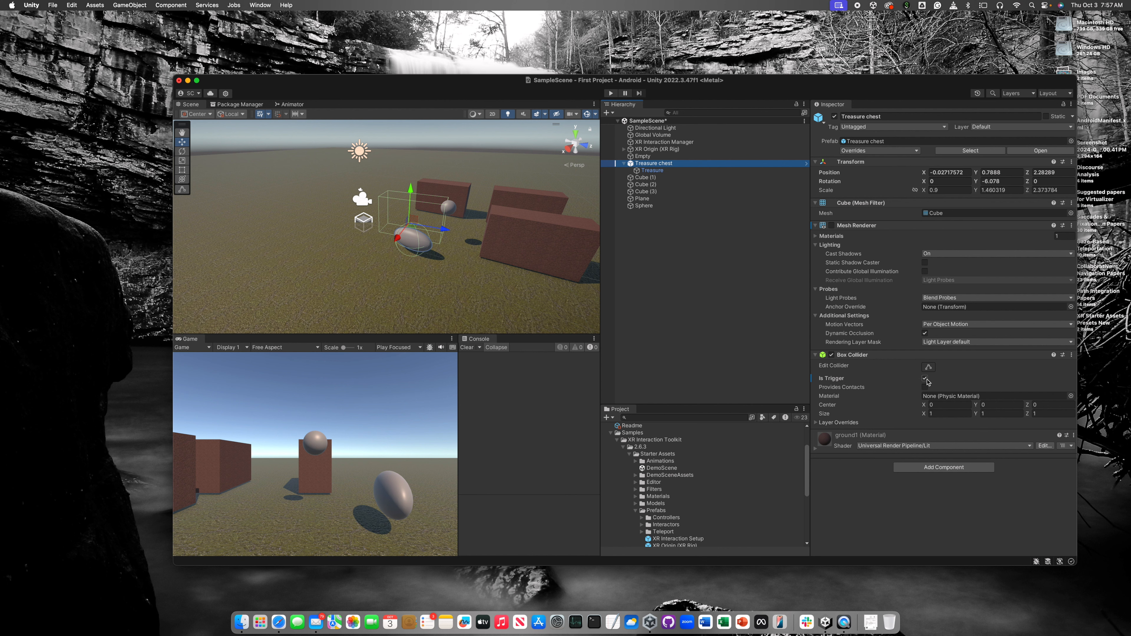
left_click(925, 379)
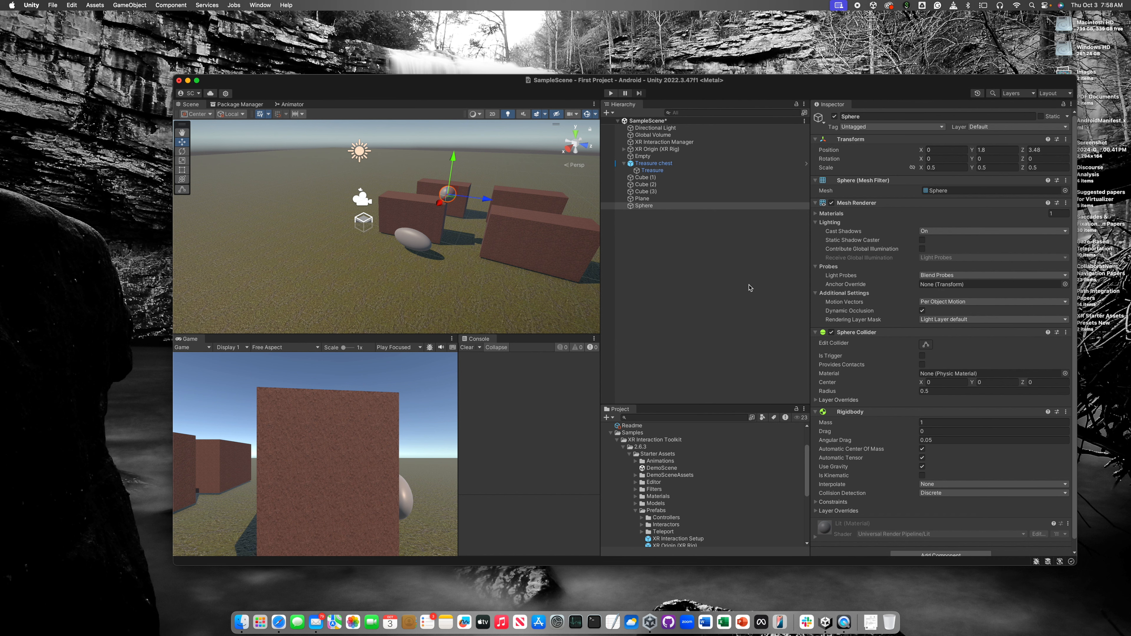
Step: Play-test how the repositioned sphere collides with the treasure chest as it falls
left_click(610, 93)
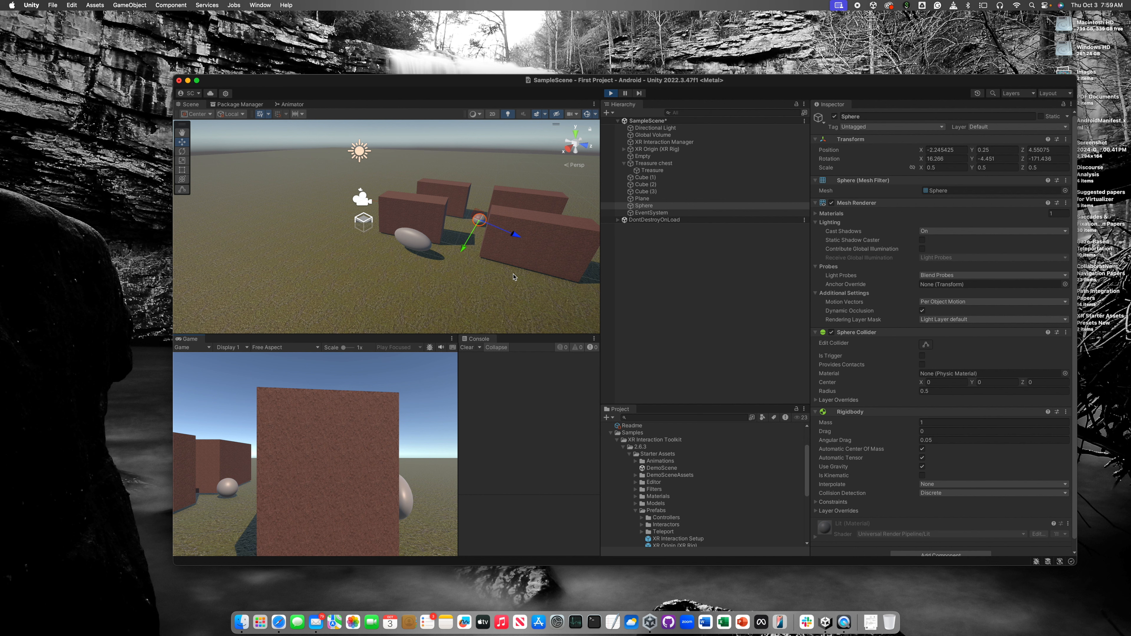
left_click(610, 93)
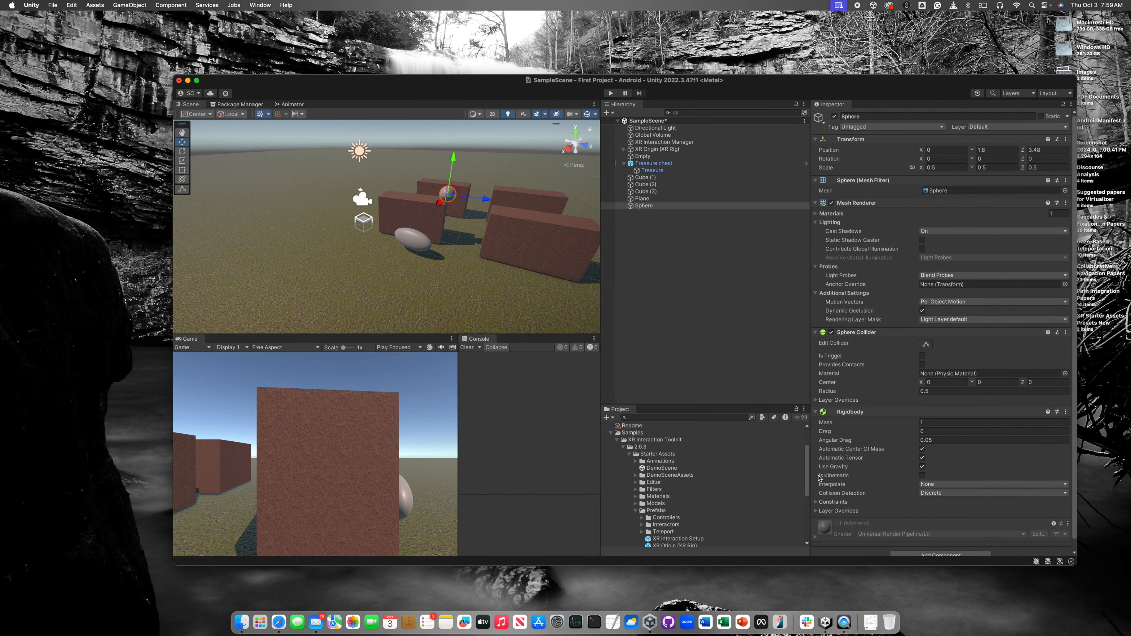
Step: Enable Is Kinematic and disable Use Gravity on the sphere's Rigidbody, and run the scene
left_click(922, 474)
left_click(922, 466)
left_click(611, 93)
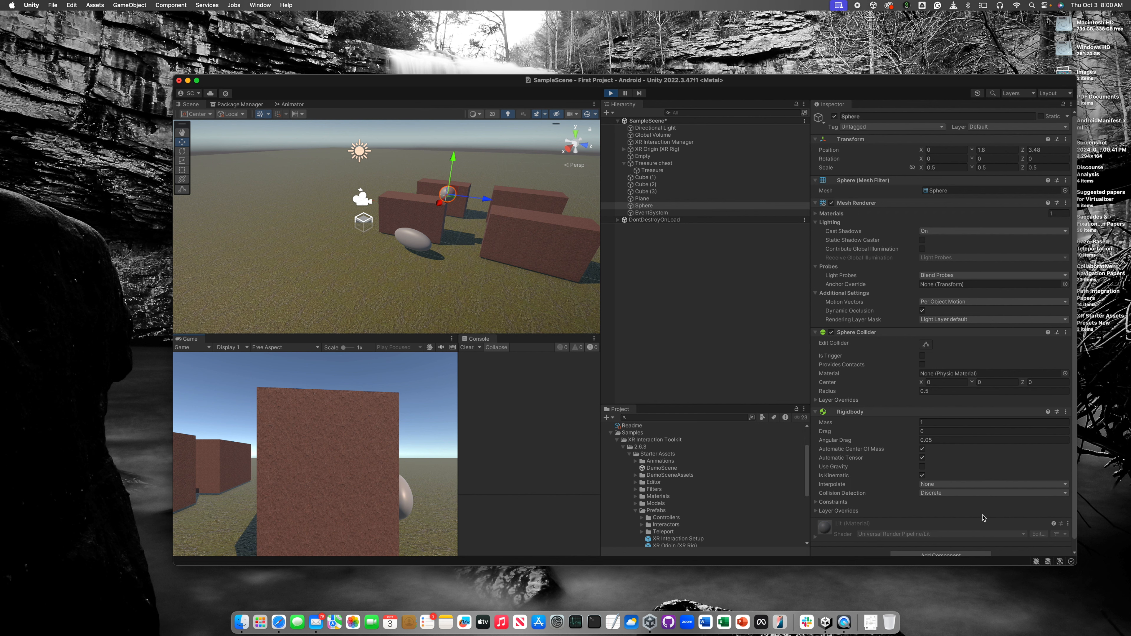
Step: While the scene runs, enable Use Gravity and disable Is Kinematic on the sphere, and stop once it has fallen
left_click(923, 467)
left_click(922, 476)
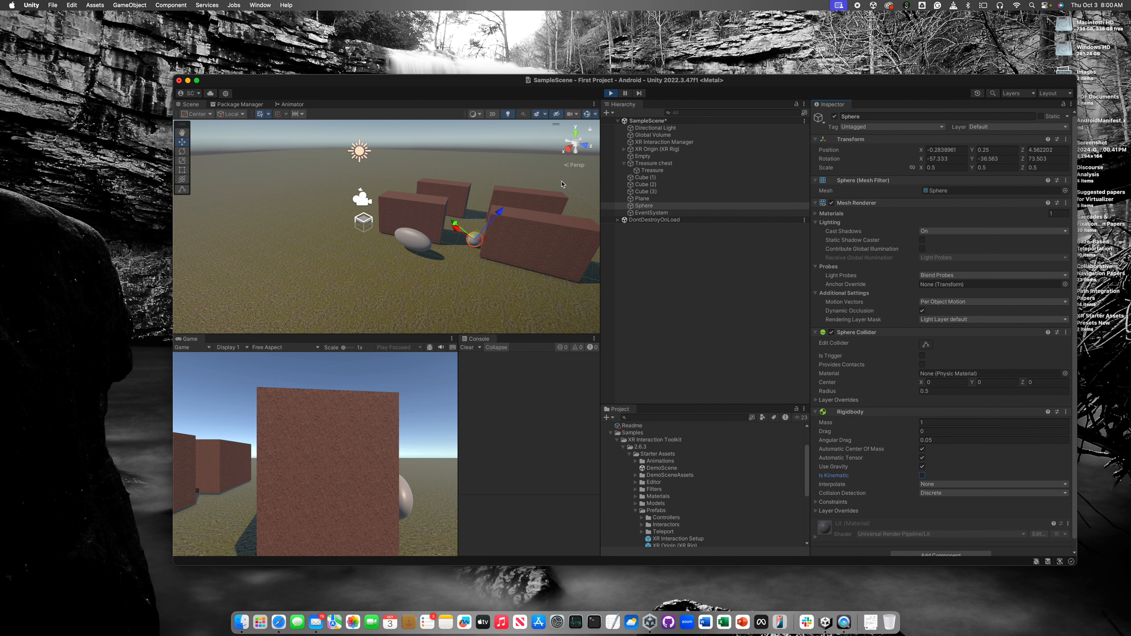
left_click(611, 95)
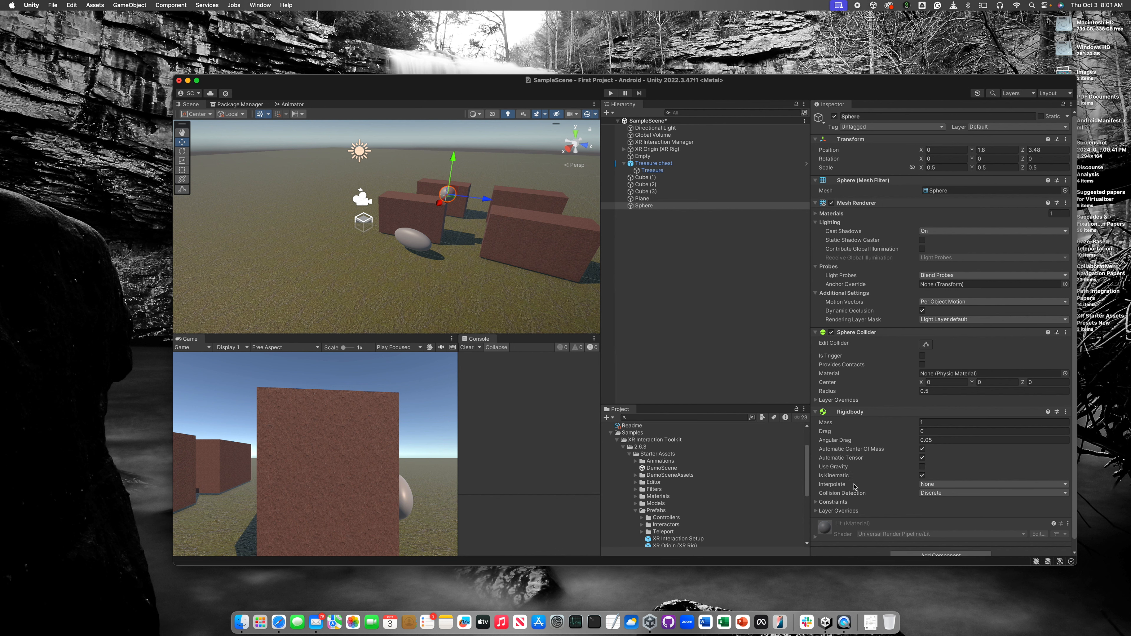
Step: Enable Use Gravity and disable Is Kinematic on the sphere's Rigidbody in edit mode, and expand its Constraints
left_click(868, 466)
left_click(847, 476)
left_click(832, 502)
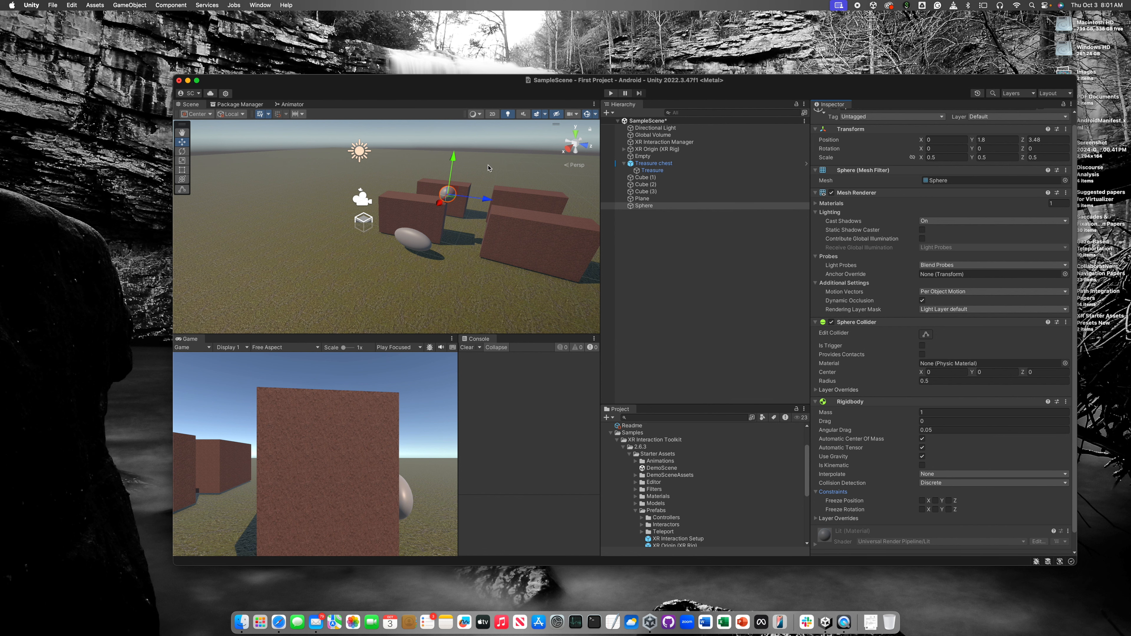
Step: Play-test the sphere's fall and rotation with no Rigidbody constraints set
left_click(610, 93)
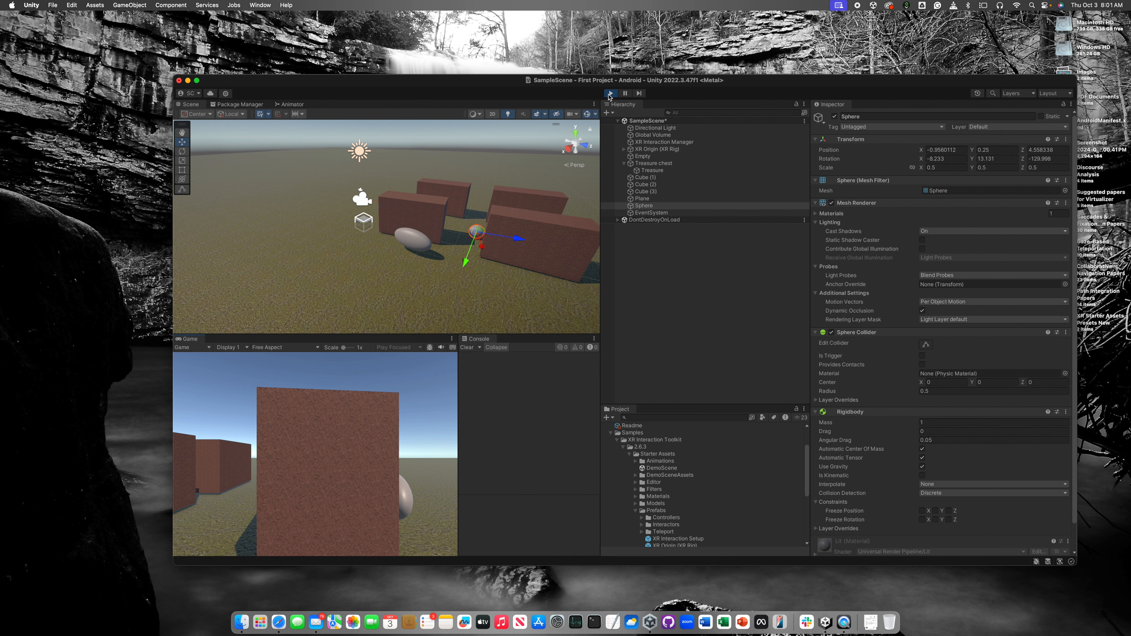
left_click(610, 93)
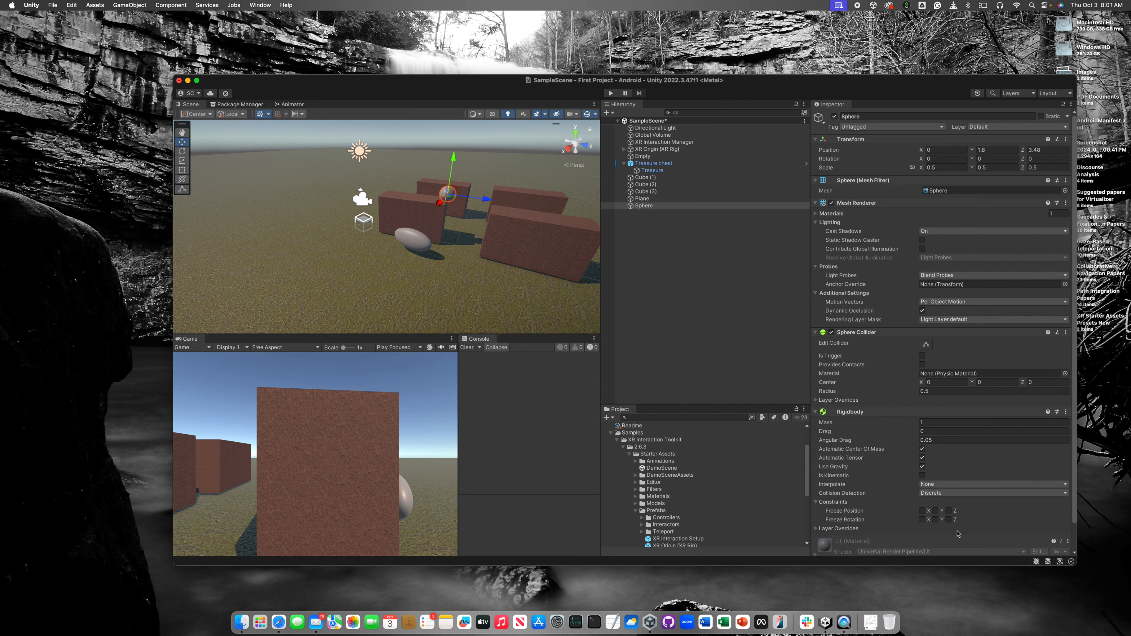
Step: Freeze Y rotation in the sphere's Rigidbody constraints and try the Rotate tool on the sphere
left_click(935, 520)
left_click(181, 151)
left_click_drag(429, 205, 447, 209)
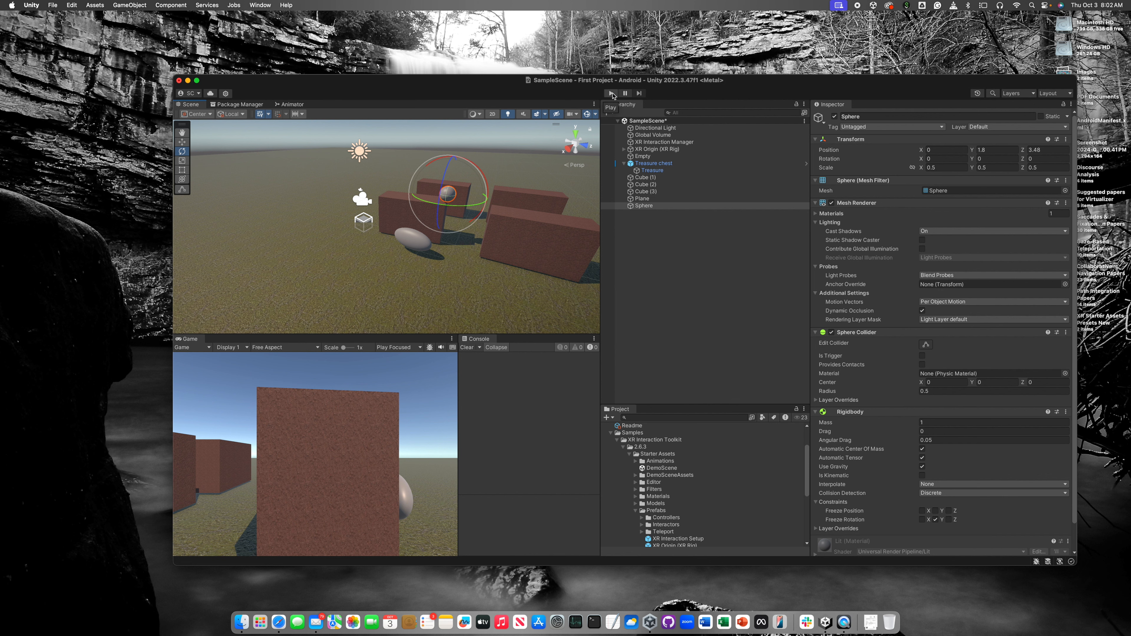
Step: Play-test the sphere's fall with Y rotation frozen, and clear that rotation constraint in edit mode
left_click(611, 95)
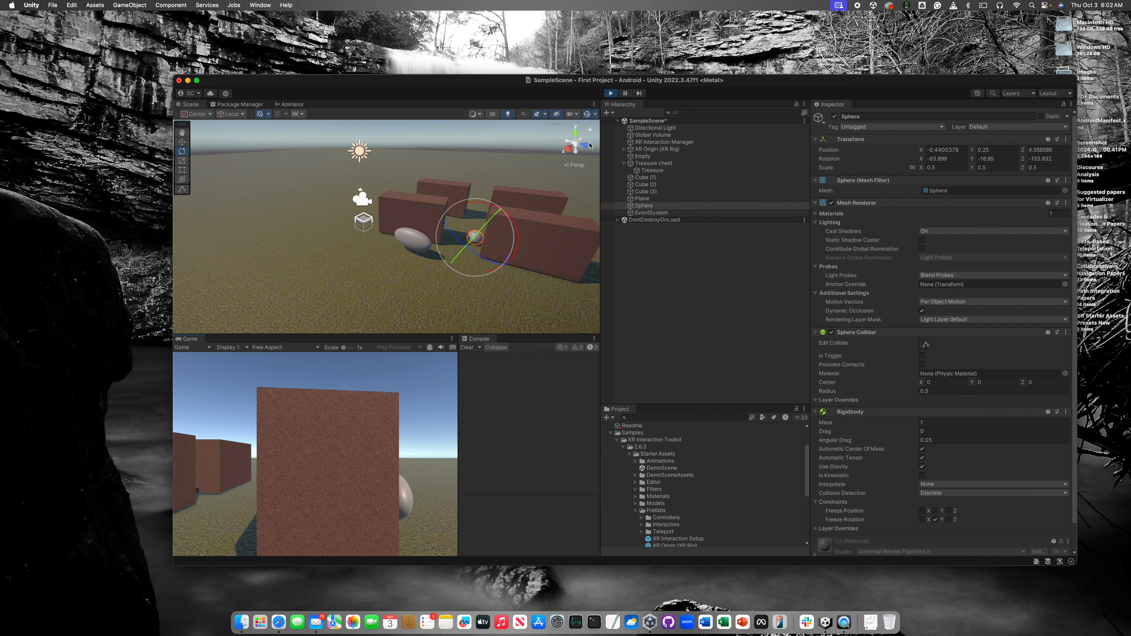
left_click(610, 93)
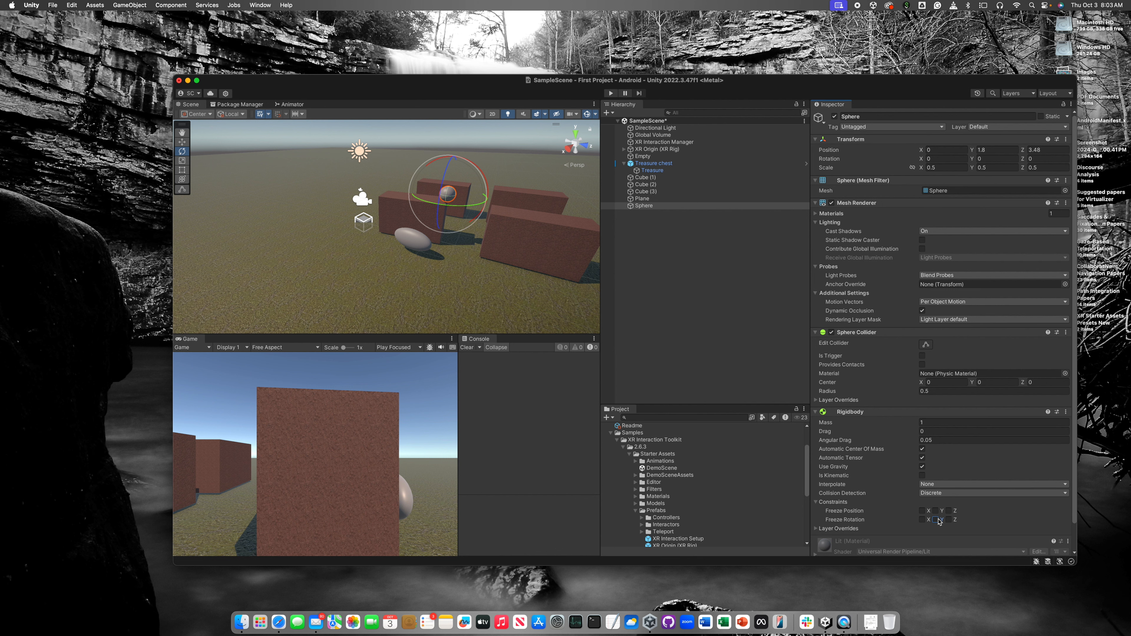
Step: Save the scene
key("super+s")
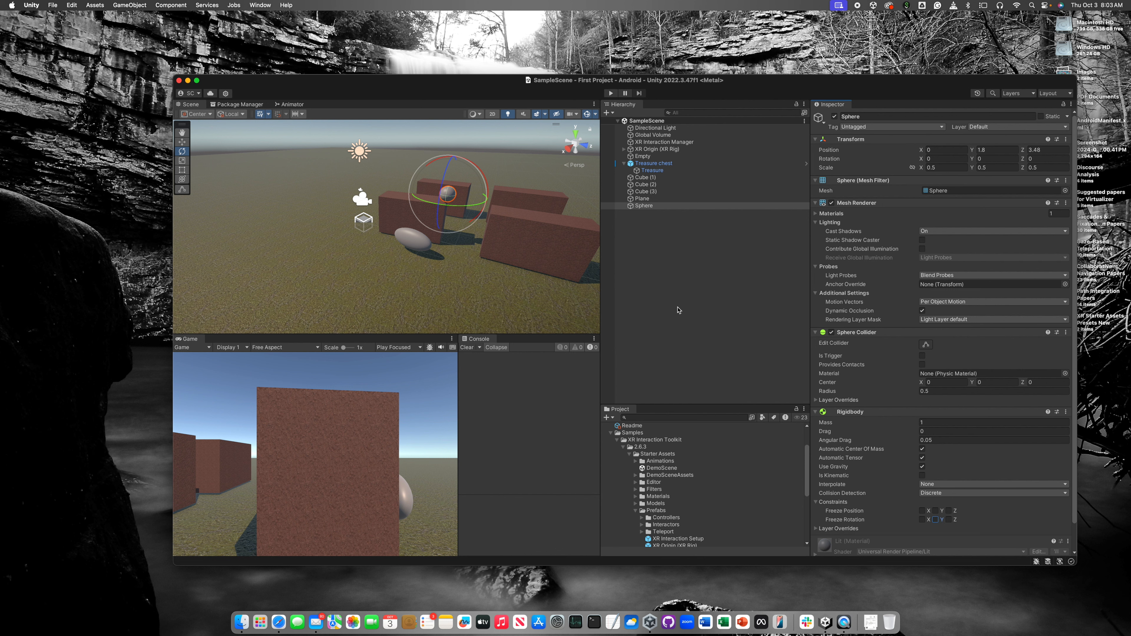